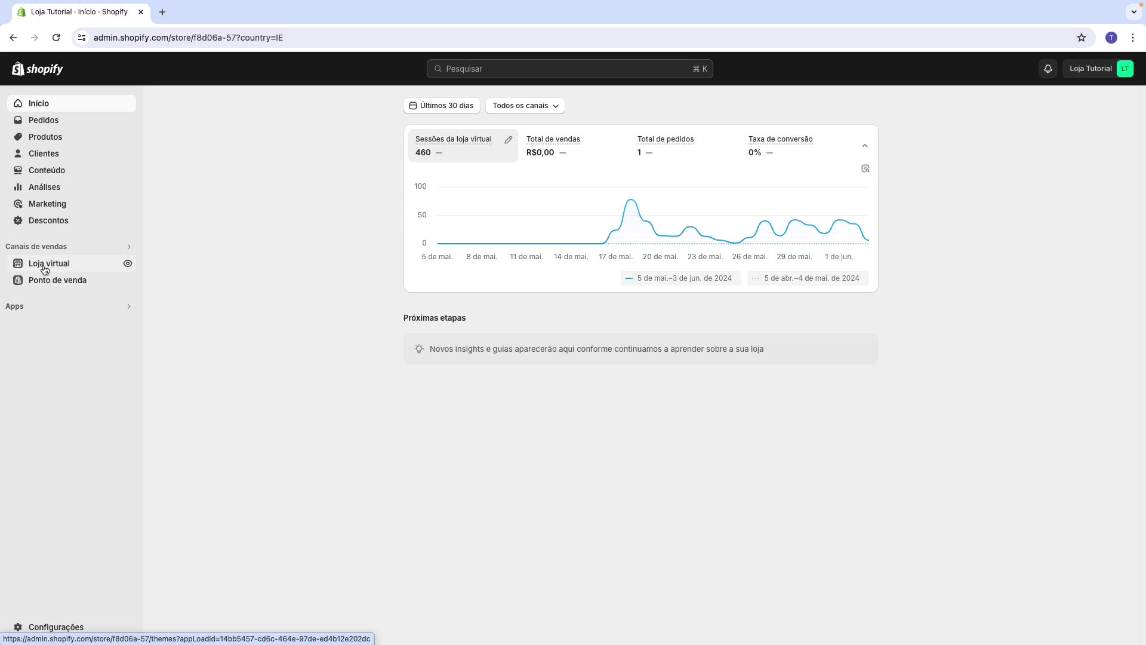
# - Open the online store's Warehouse theme for customization and select the home page's Footer section
pyautogui.click(52, 270)
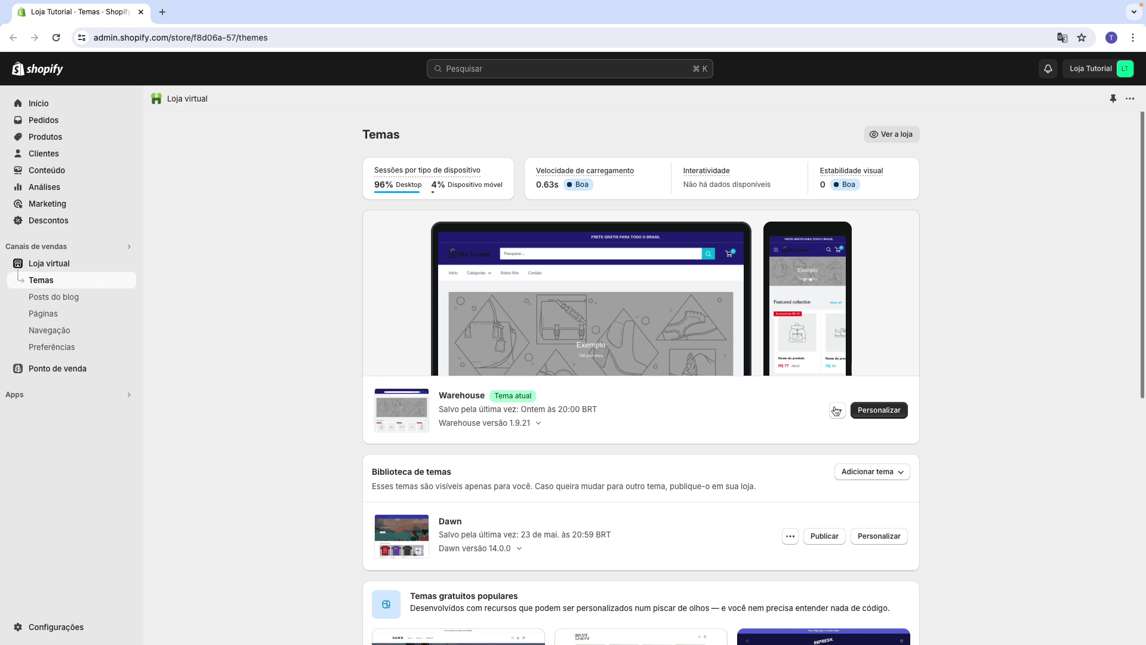
pyautogui.click(882, 412)
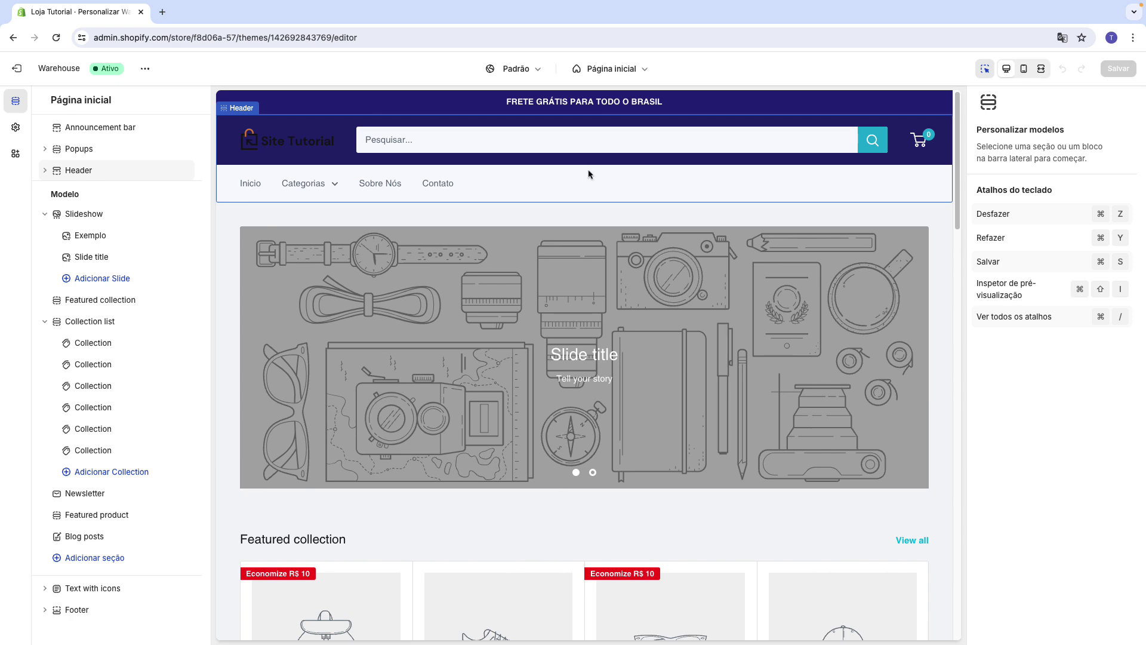
pyautogui.scroll(-15, 589, 170)
pyautogui.scroll(-6, 590, 177)
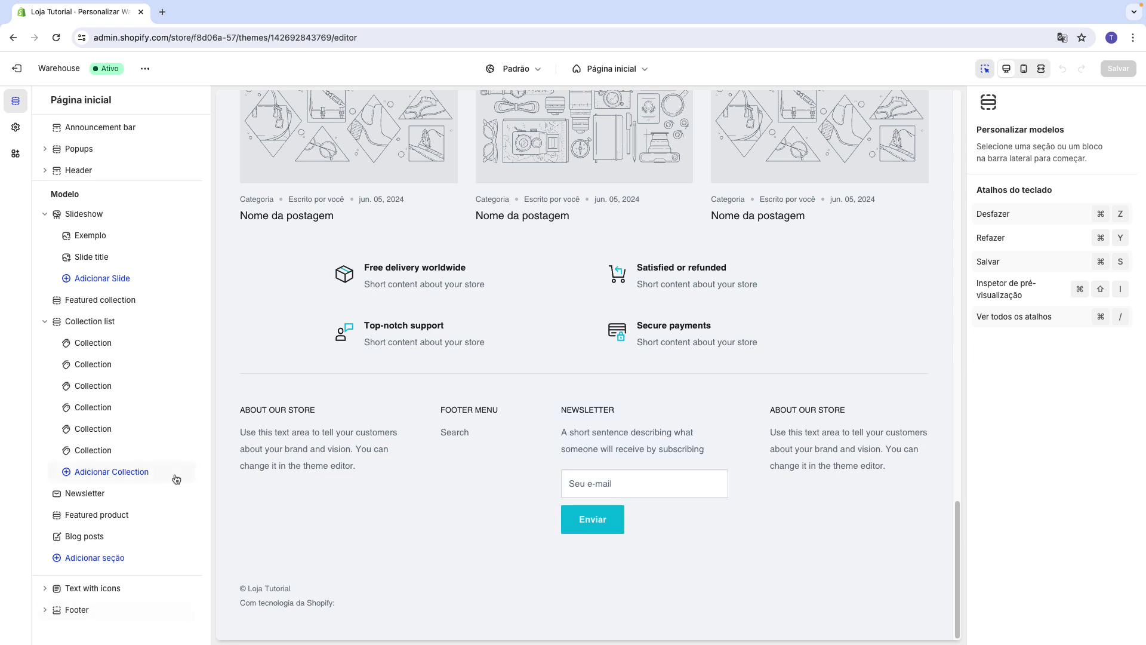
pyautogui.click(87, 617)
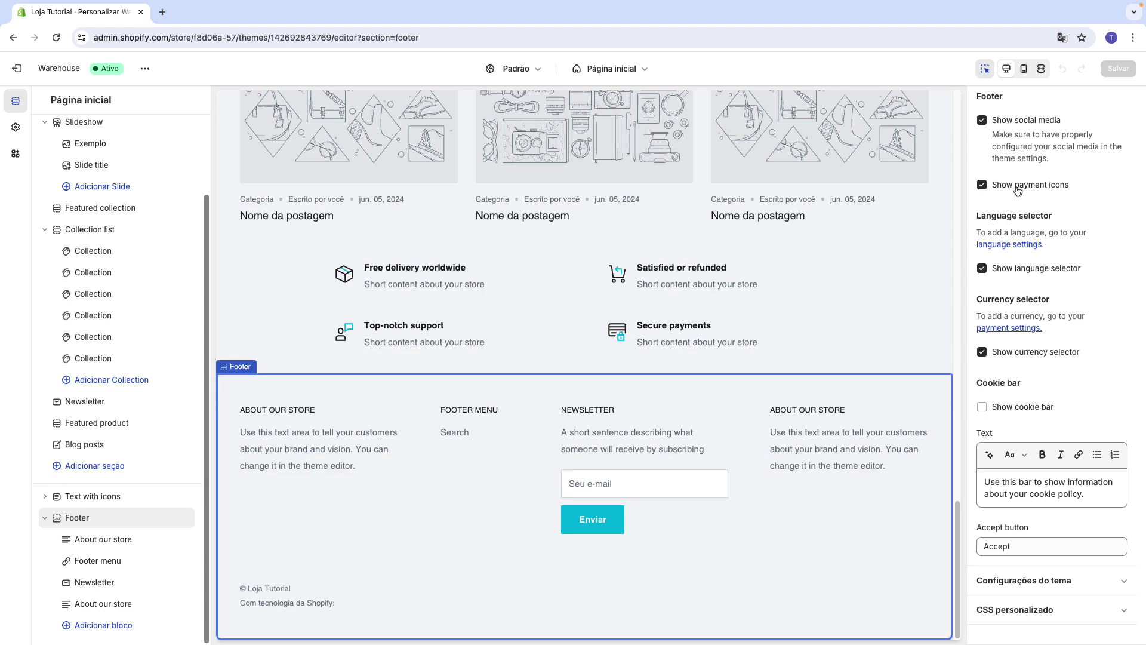
# - Turn off the payment icons in the footer settings
pyautogui.click(983, 190)
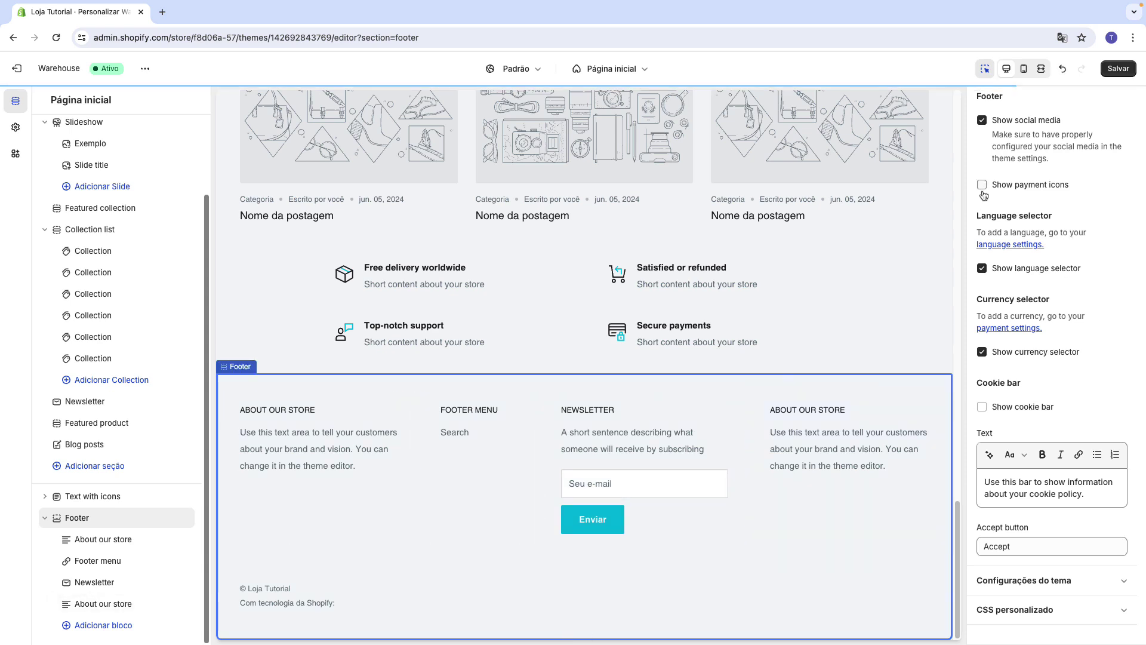
pyautogui.moveTo(980, 216); pyautogui.dragTo(1027, 216)
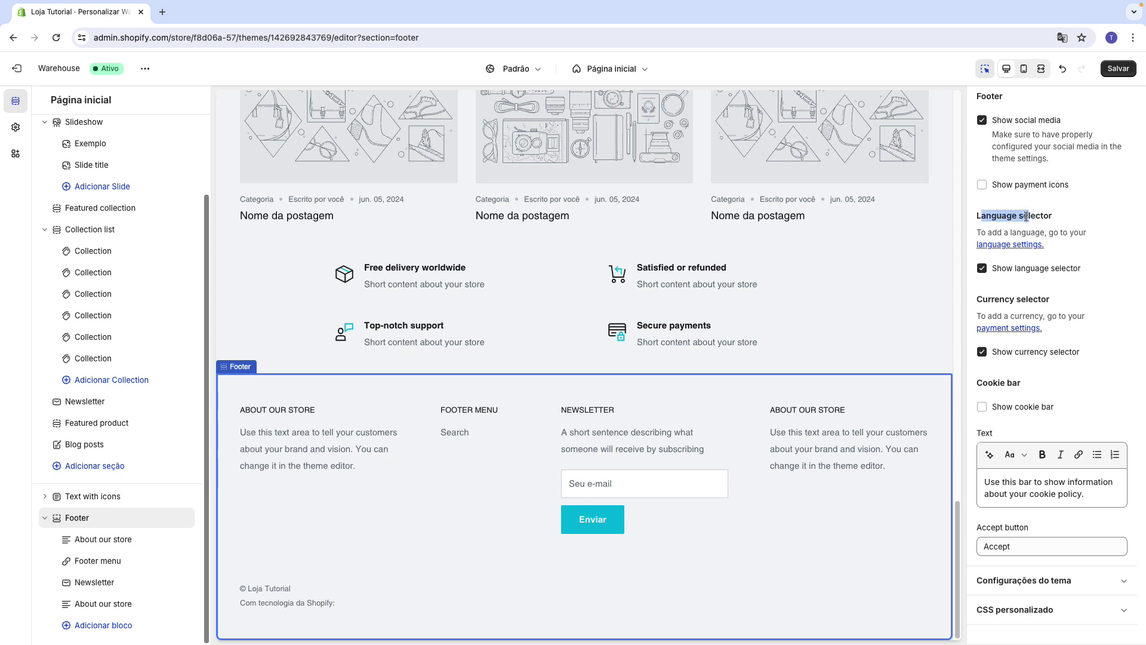
pyautogui.click(1029, 217)
# - Turn on the footer's cookie bar to try its text and accept button fields, and turn it off again
pyautogui.click(986, 410)
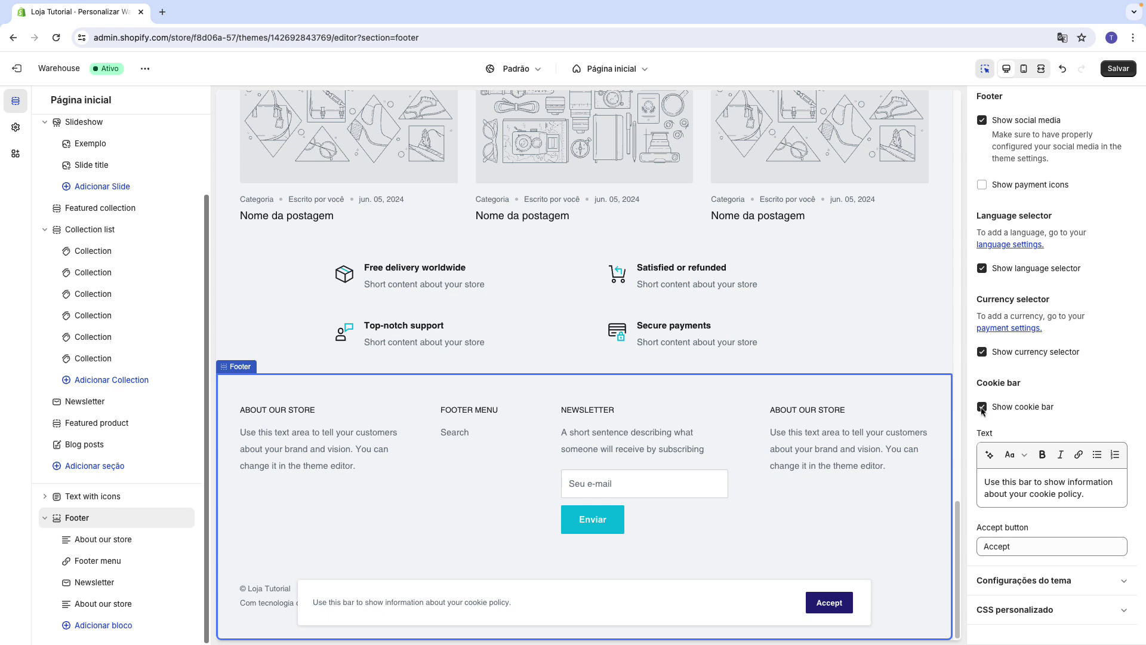
pyautogui.tripleClick(1012, 493)
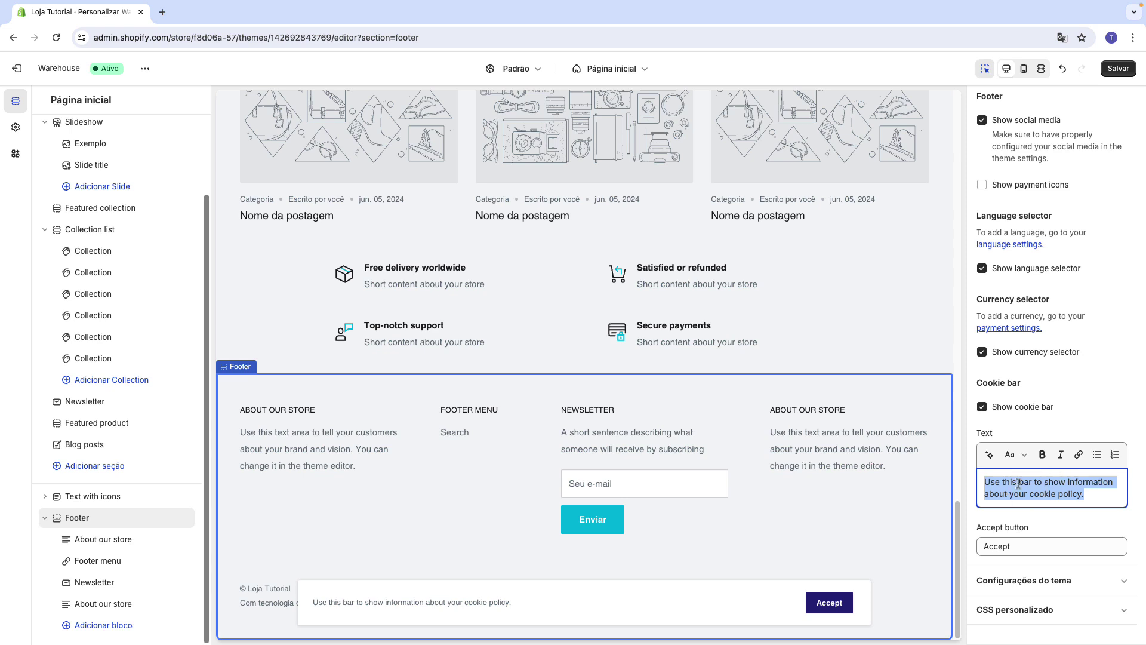
pyautogui.click(992, 547)
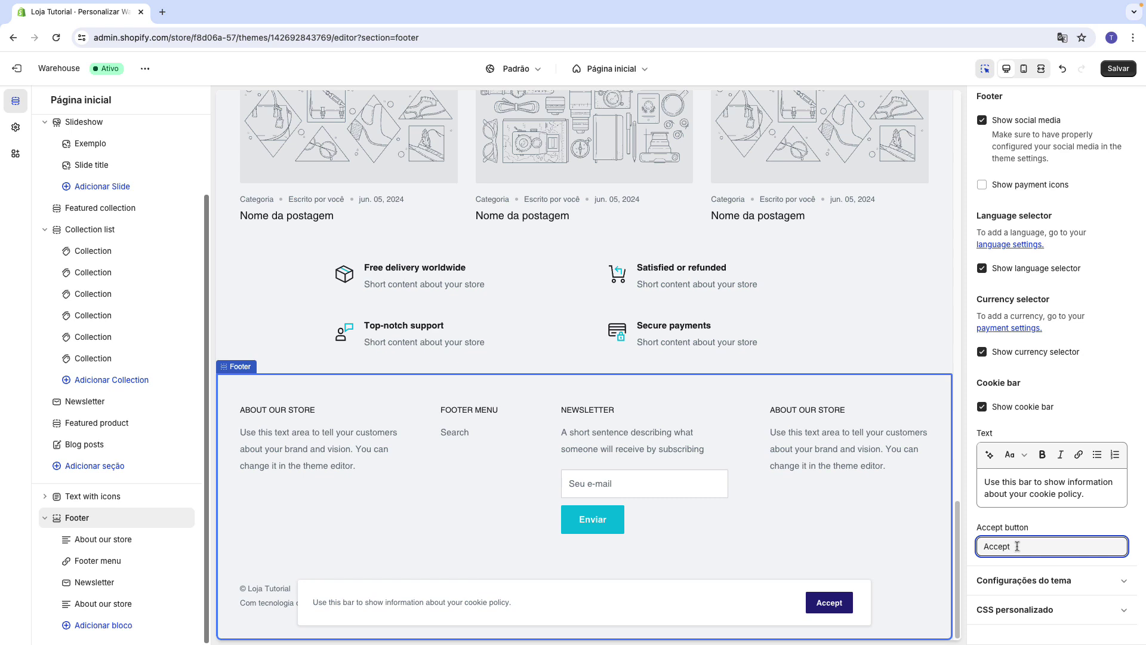
pyautogui.click(983, 408)
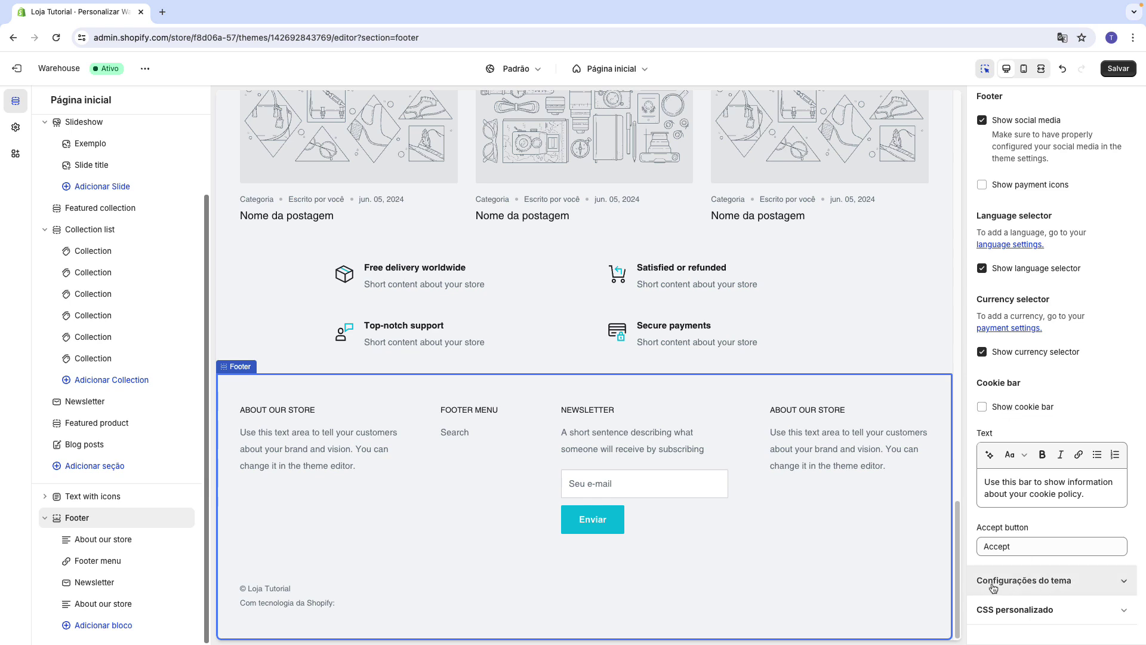
# - Expand the theme settings of the footer and examine the available social media link fields
pyautogui.click(1029, 588)
pyautogui.scroll(-6, 1028, 532)
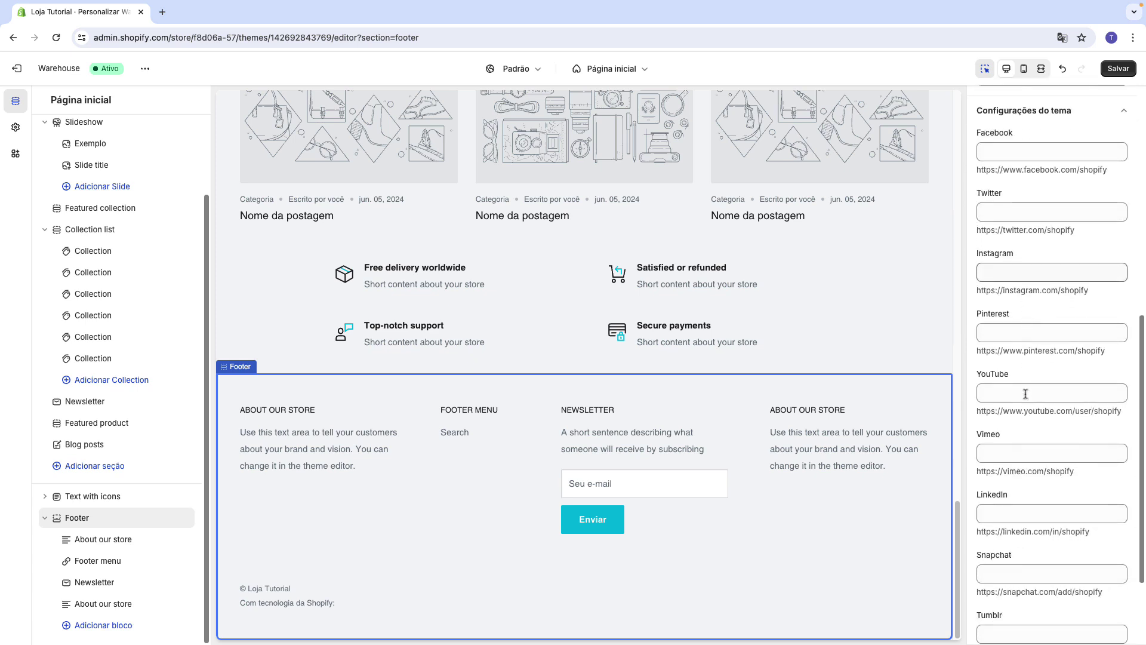
pyautogui.scroll(6, 1026, 394)
pyautogui.scroll(2, 996, 412)
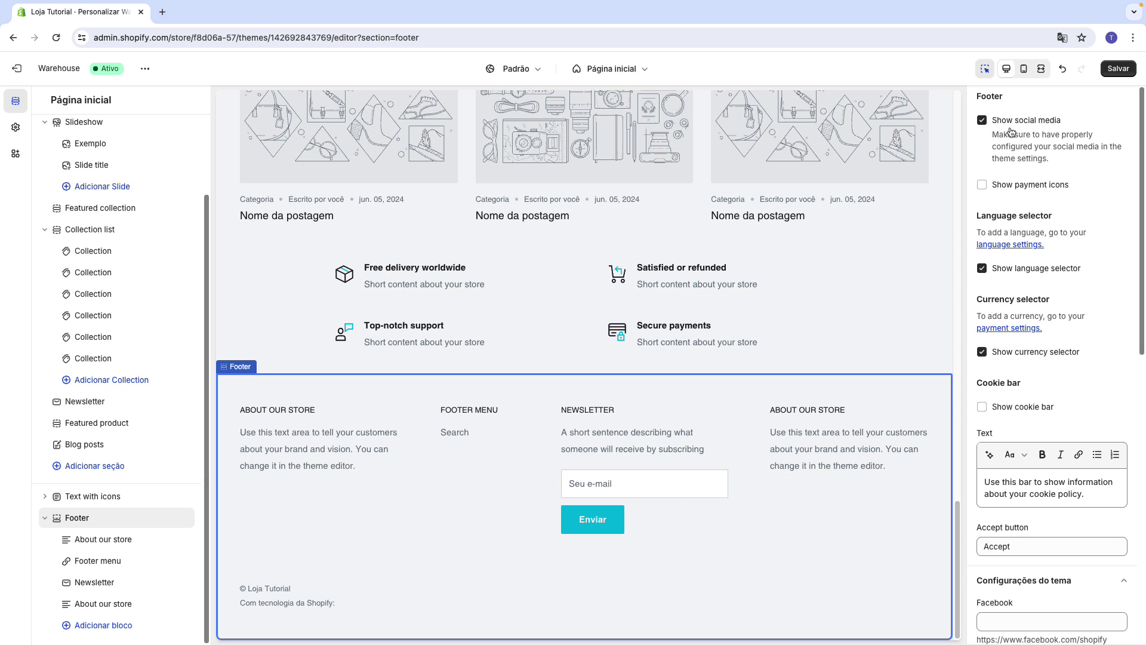
pyautogui.scroll(-8, 1007, 333)
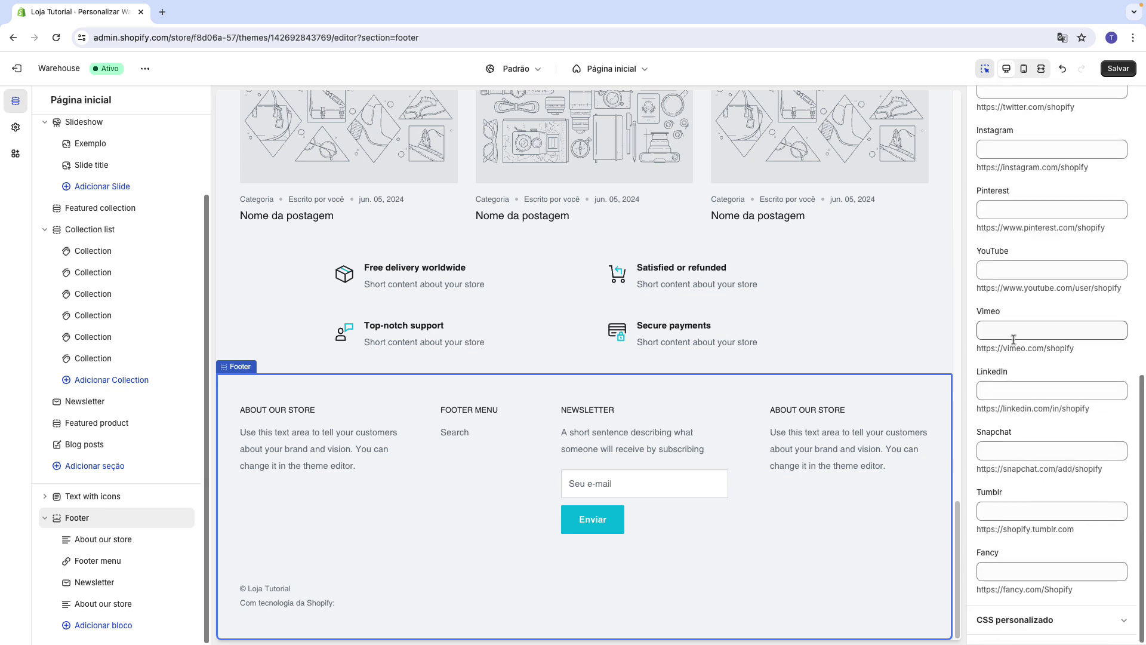
pyautogui.scroll(3, 1007, 332)
pyautogui.click(985, 244)
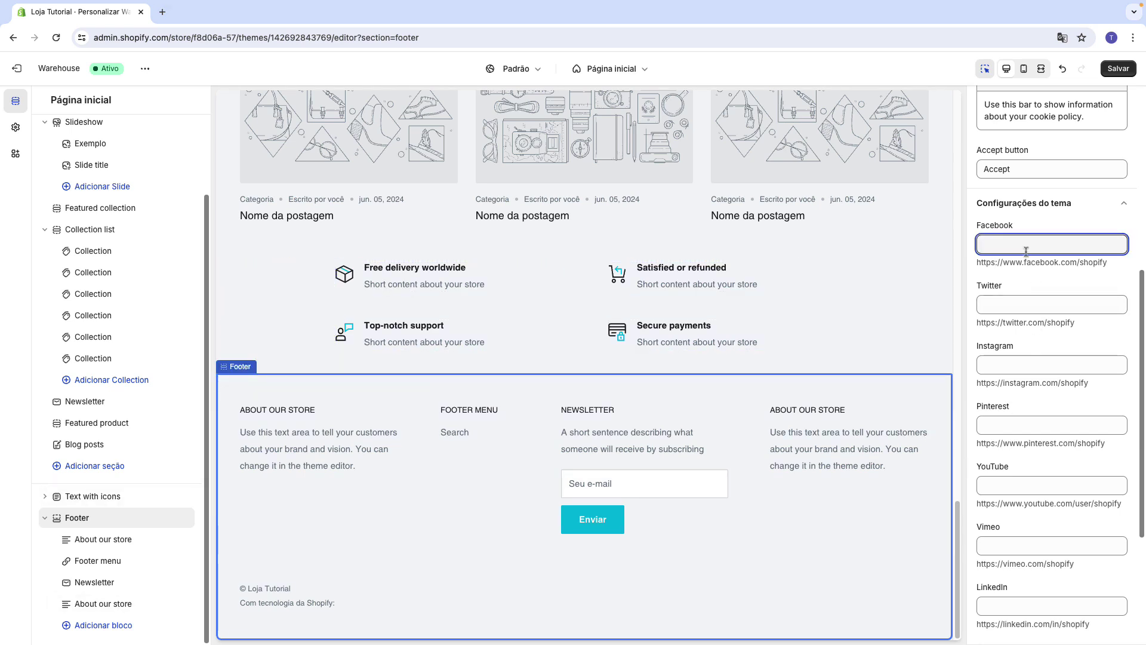
pyautogui.scroll(-3, 1022, 287)
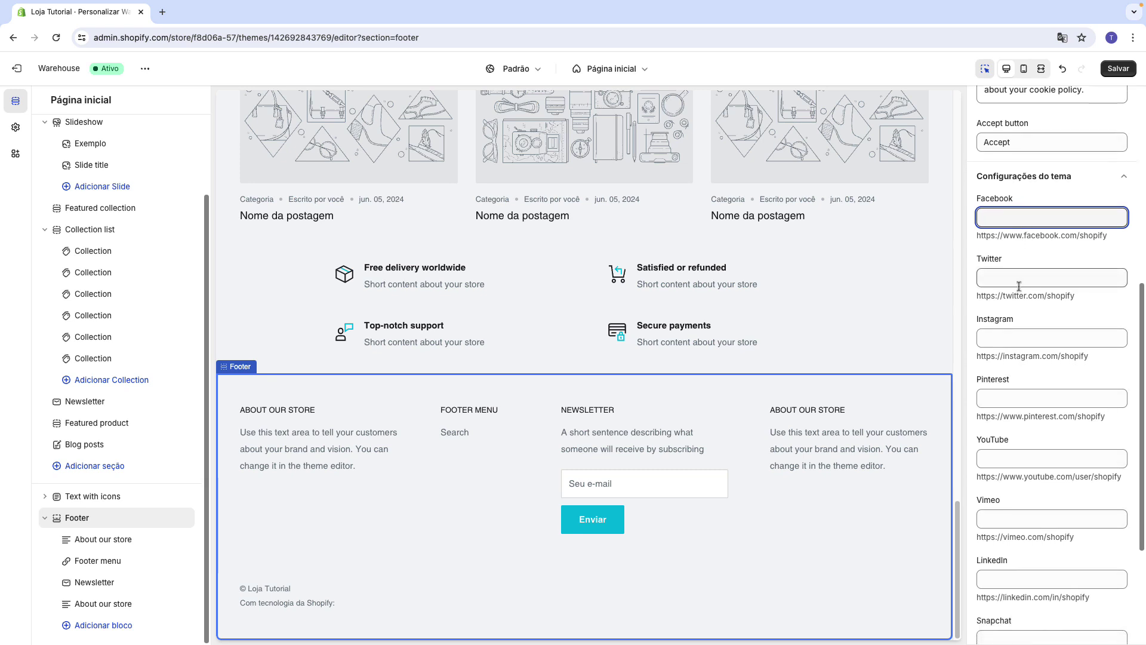
pyautogui.scroll(-2, 1020, 291)
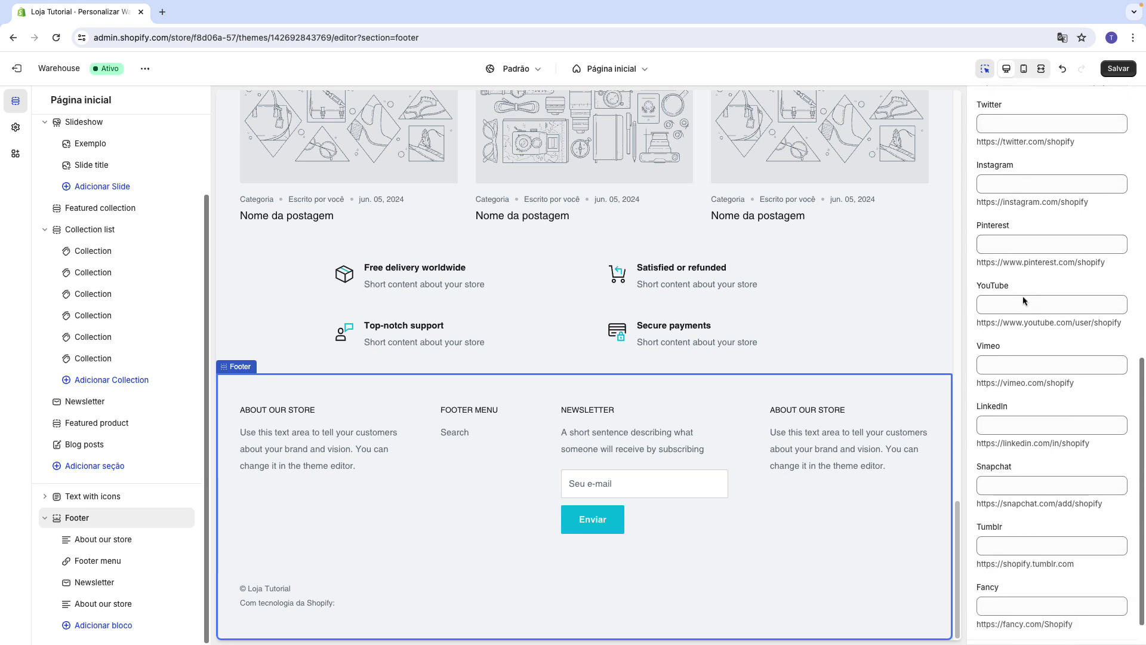
pyautogui.scroll(3, 1022, 295)
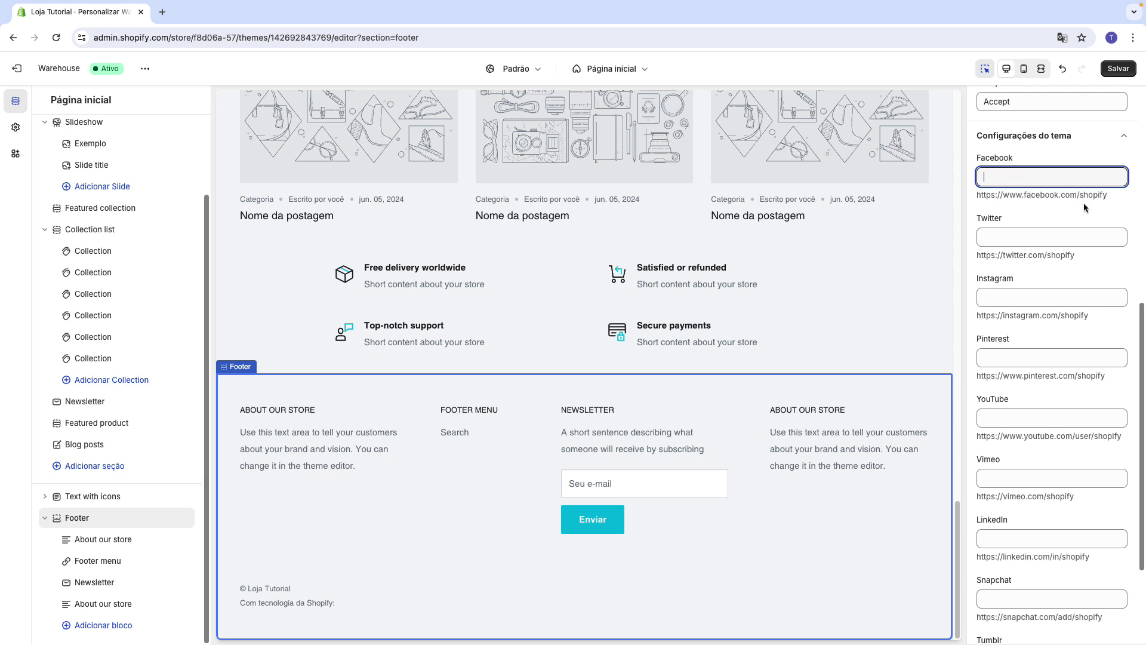
pyautogui.tripleClick(1049, 196)
pyautogui.hotkey('ctrl', 'a')
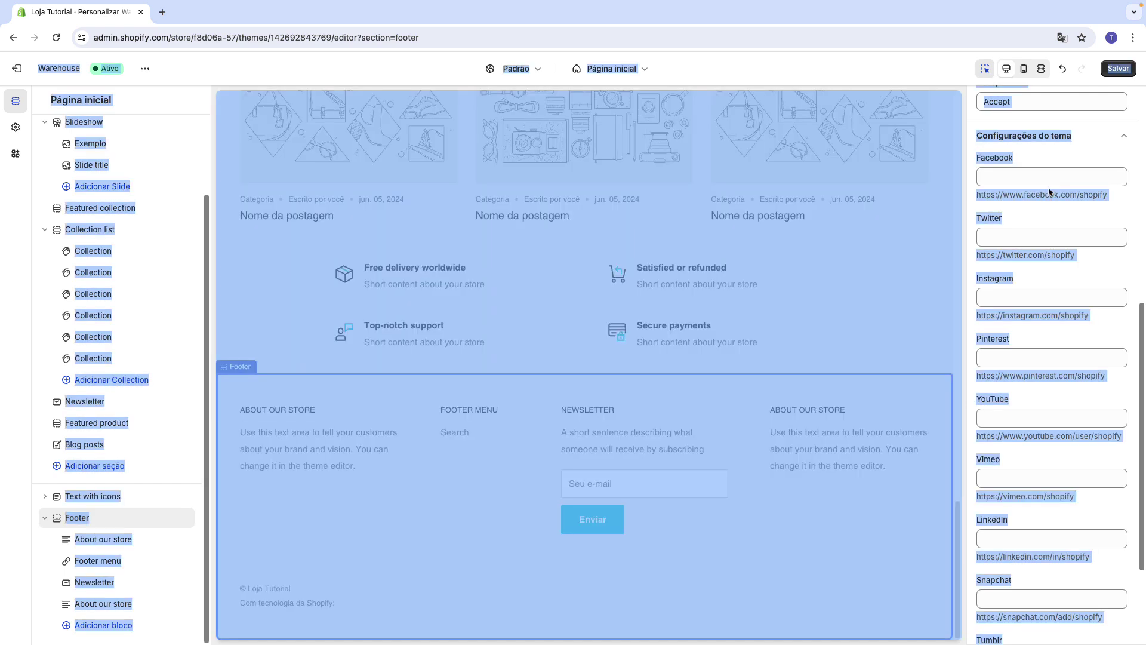
pyautogui.tripleClick(1042, 196)
pyautogui.hotkey('ctrl', 'c')
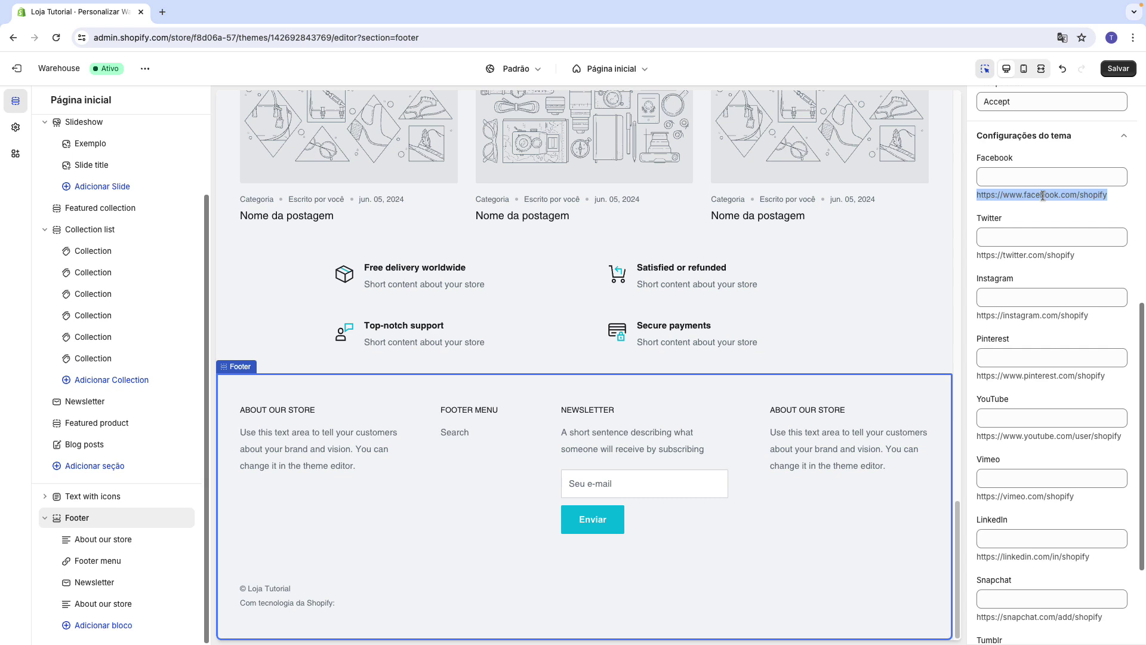
pyautogui.click(1039, 178)
pyautogui.hotkey('ctrl', 'v')
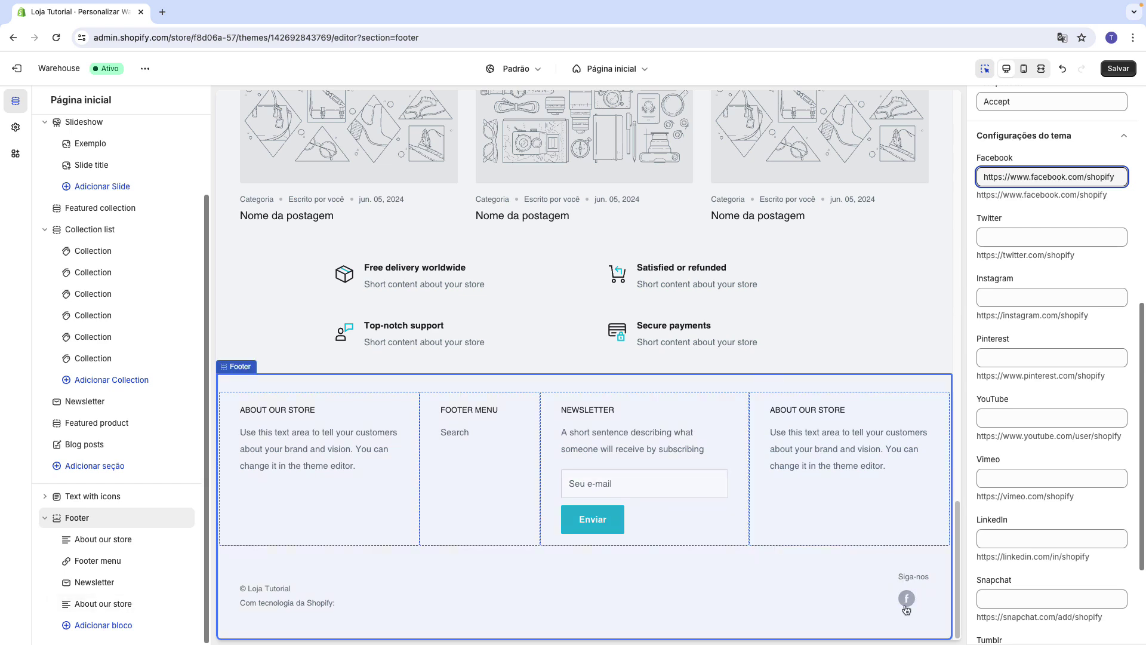
pyautogui.tripleClick(1015, 315)
pyautogui.hotkey('ctrl', 'c')
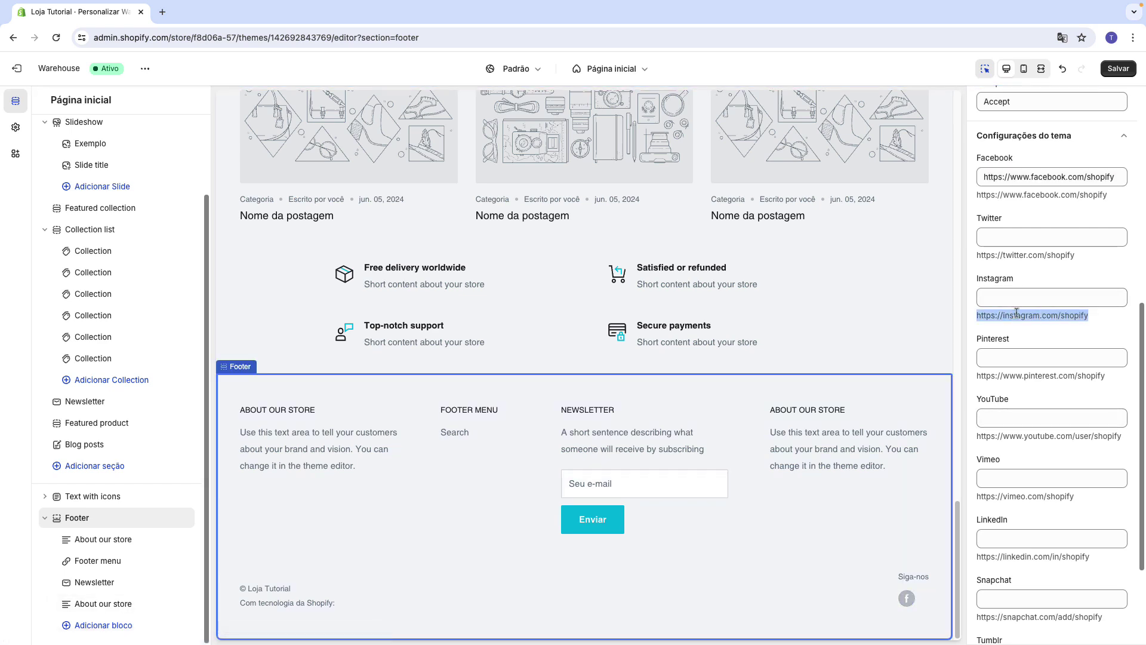
pyautogui.click(1016, 298)
pyautogui.hotkey('ctrl', 'v')
pyautogui.click(1010, 431)
pyautogui.tripleClick(1011, 431)
pyautogui.click(1017, 418)
pyautogui.write('https://www.youtube.com/user/shopify')
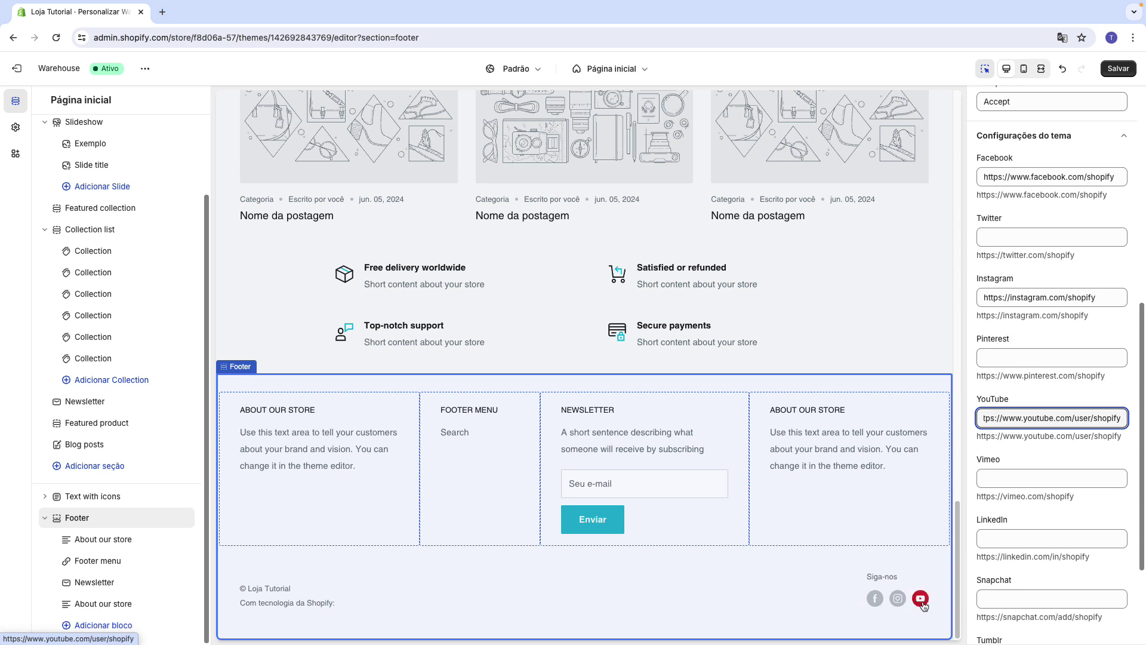
pyautogui.scroll(-2, 1051, 418)
pyautogui.scroll(9, 1038, 583)
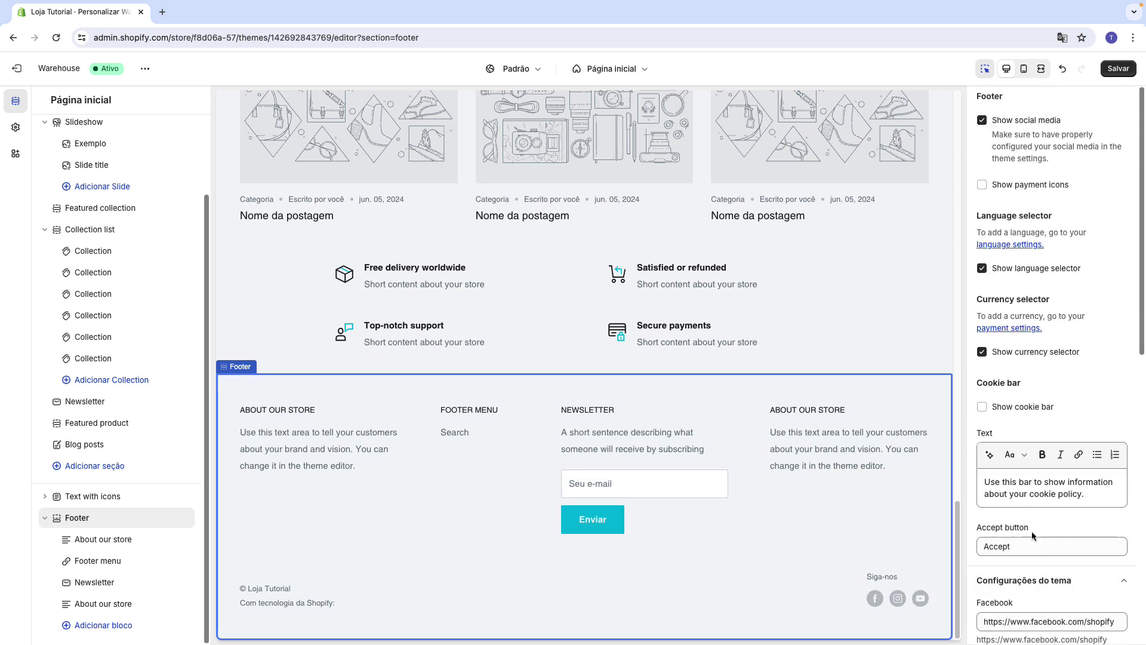
pyautogui.click(1025, 581)
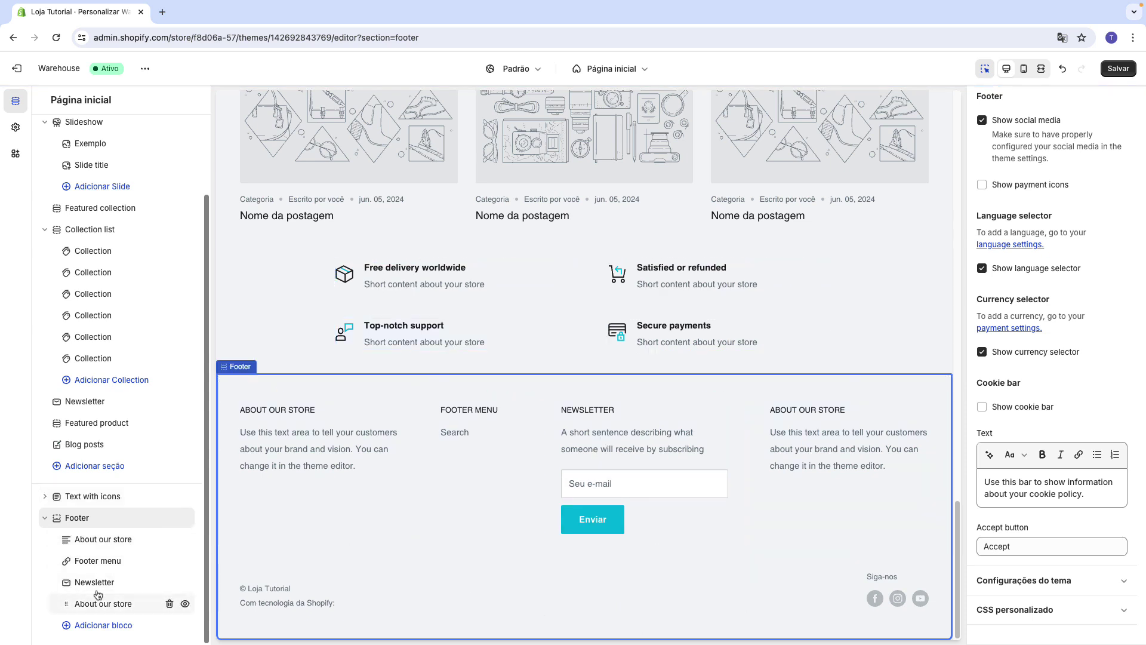
# - Delete all the default footer blocks: both About our store texts, Footer menu and Newsletter
pyautogui.moveTo(169, 547)
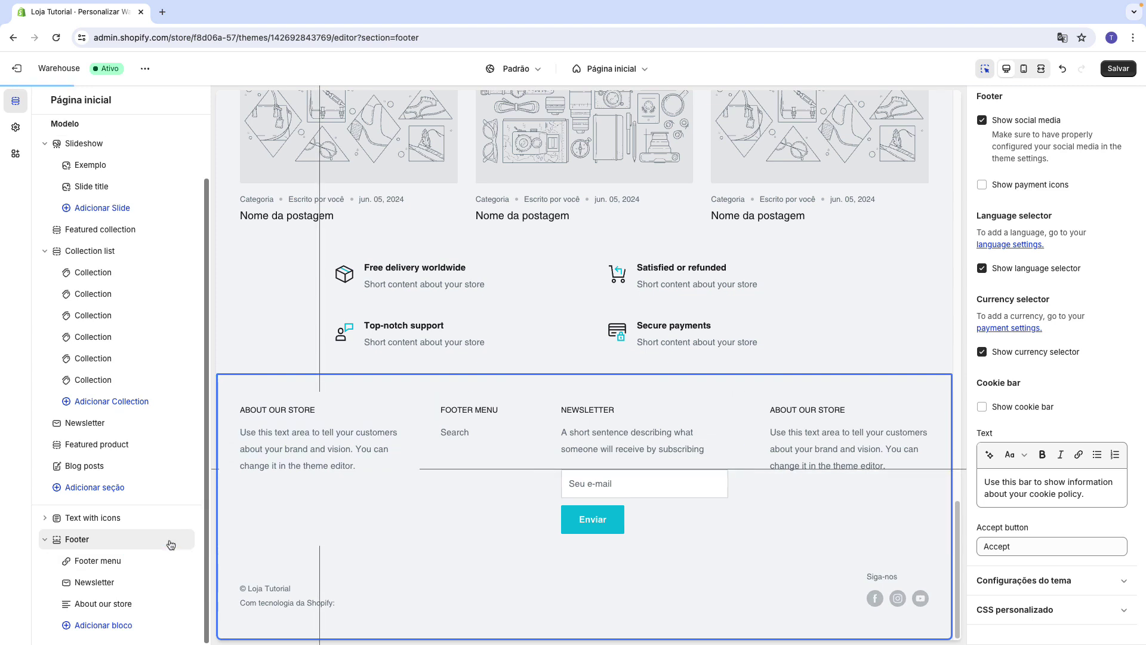
pyautogui.click(170, 540)
pyautogui.click(170, 561)
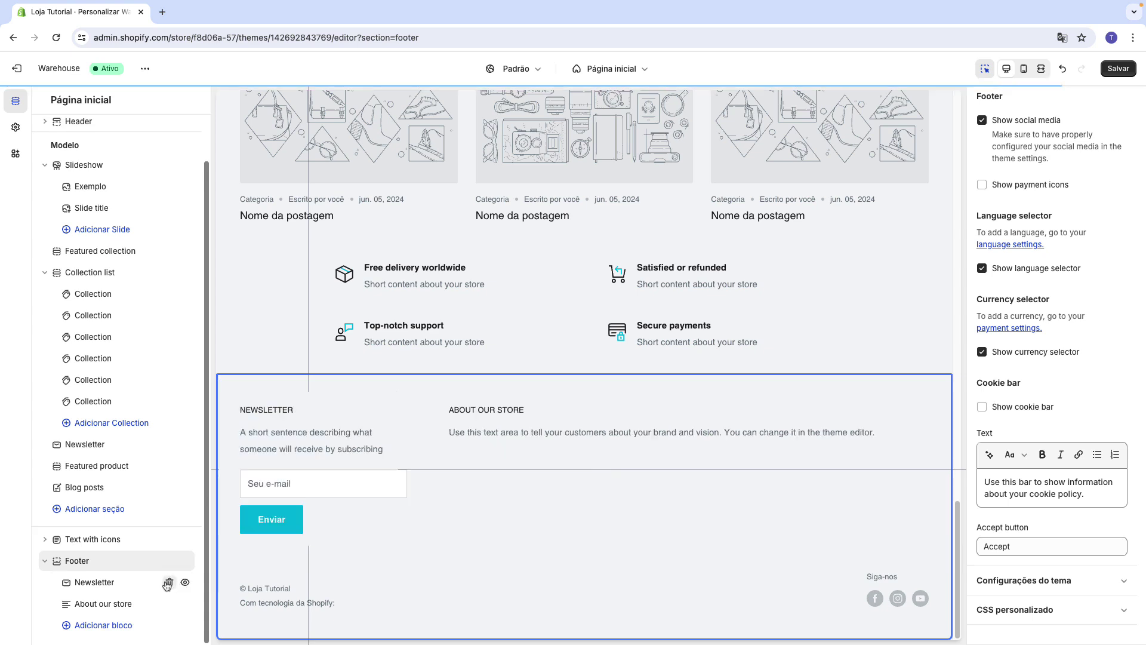
pyautogui.click(169, 562)
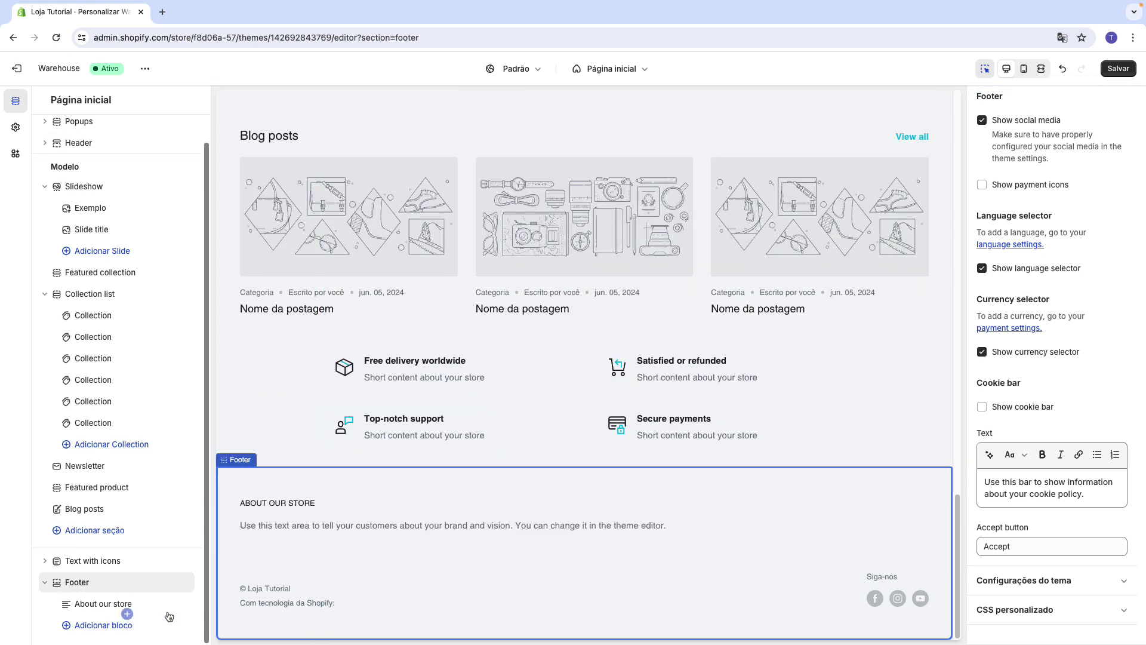
pyautogui.click(169, 604)
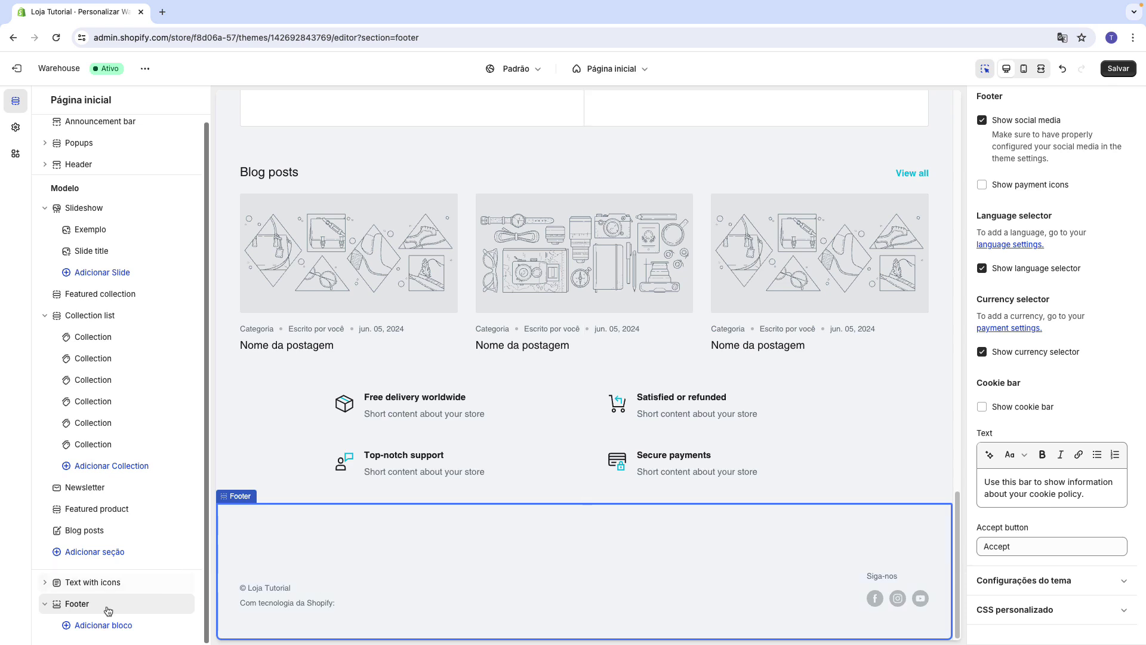
# - Add a Text block to the footer with the heading "Quem Somos"
pyautogui.click(105, 627)
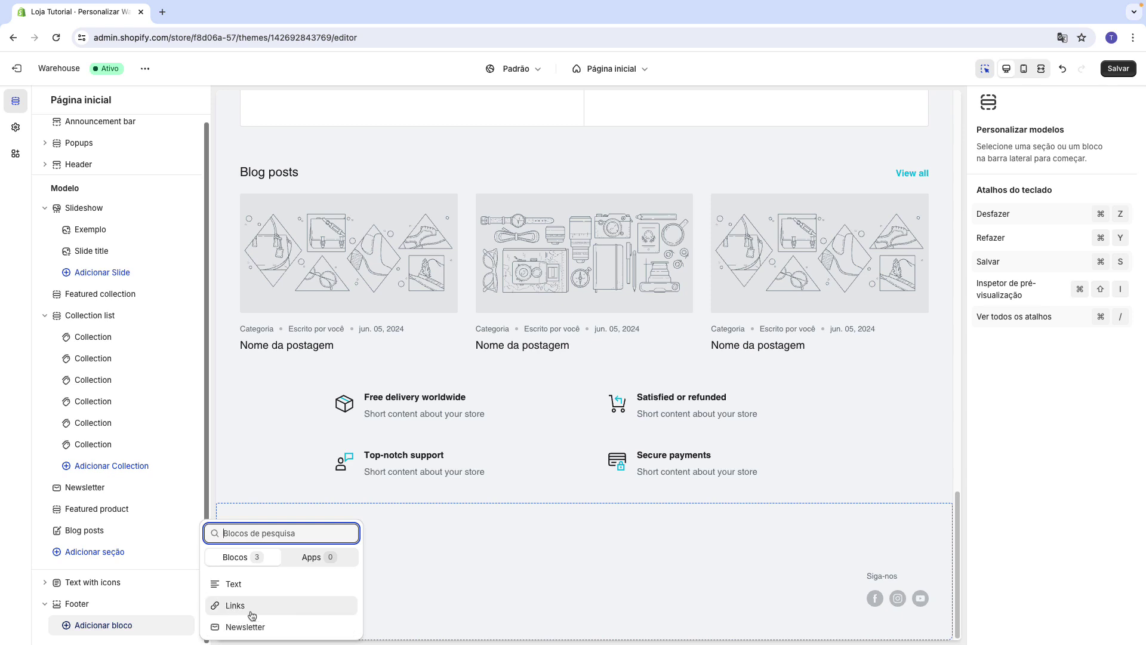
pyautogui.click(233, 585)
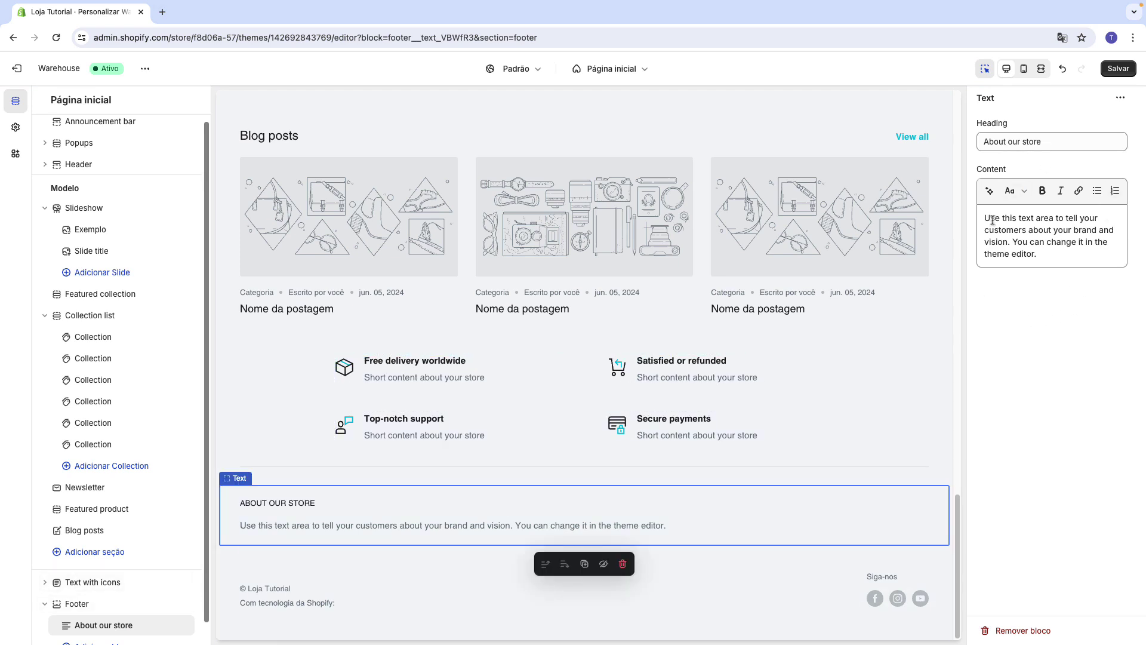
pyautogui.moveTo(976, 125); pyautogui.dragTo(1015, 135)
pyautogui.tripleClick(1015, 141)
pyautogui.write('Quem Somos')
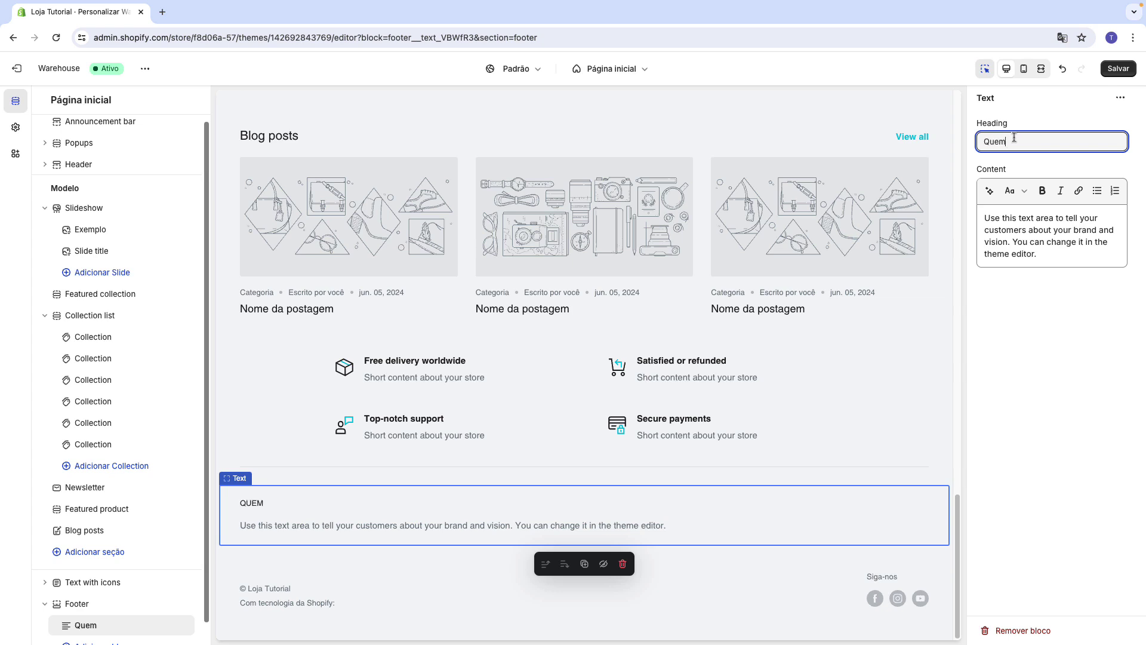
# - Set the block's content to "Somos uma loja online que oferece o melhor para os nossos clientes, onde você pode comprar no conforto da sua casa."
pyautogui.tripleClick(1026, 219)
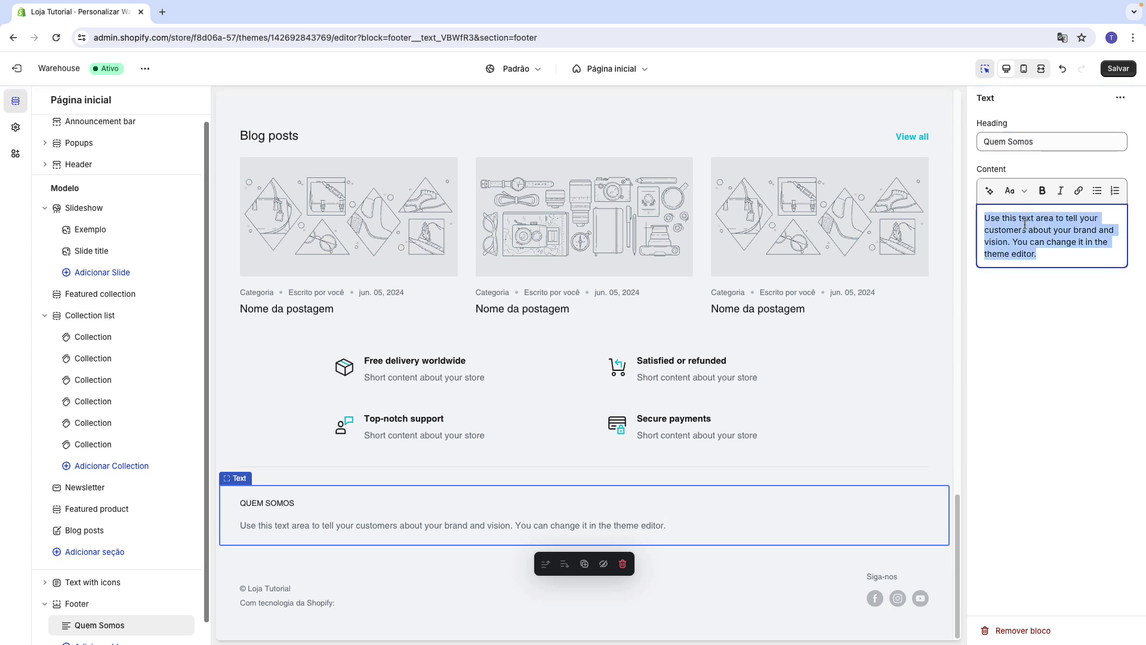
pyautogui.click(1084, 241)
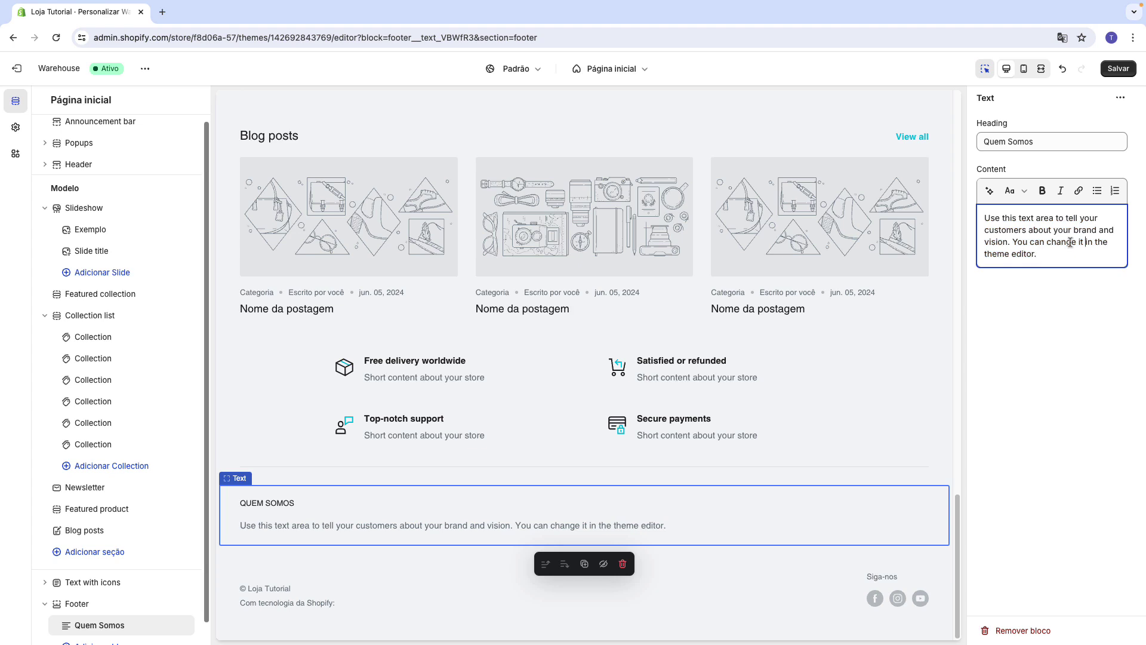
pyautogui.tripleClick(1071, 242)
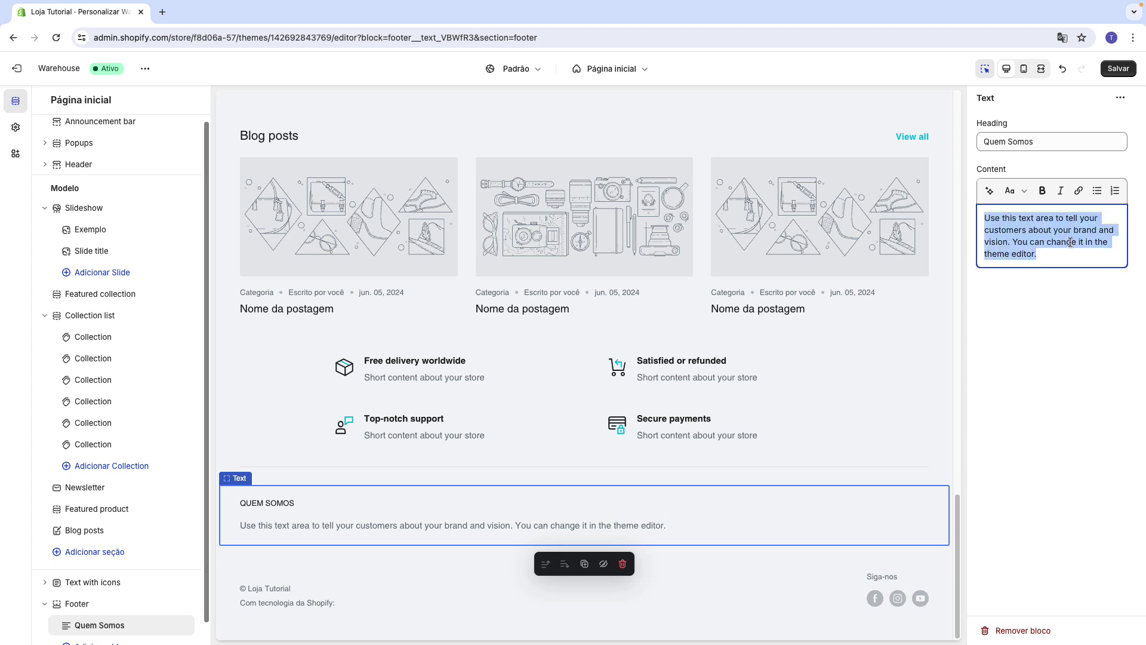
pyautogui.press('BackSpace')
pyautogui.write('Somos uma loja online que oferece o melhor para os nossos clientes, onde você pode comprar no conforto da sua casa')
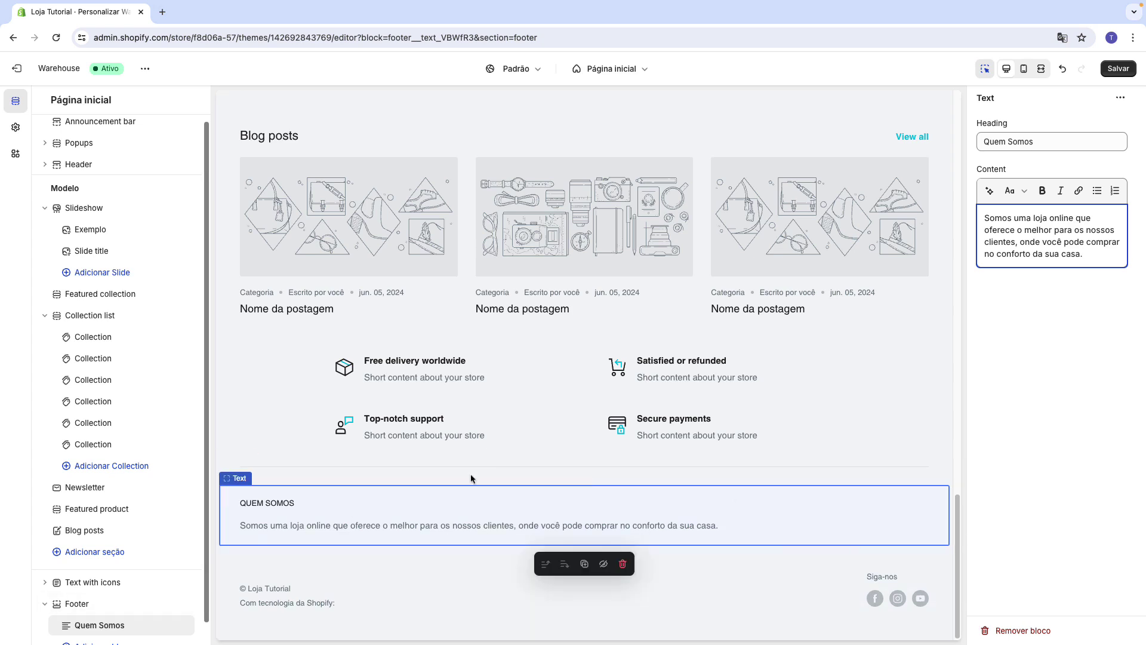
# - Add a Links block to the footer below the Quem Somos block
pyautogui.scroll(-1, 149, 562)
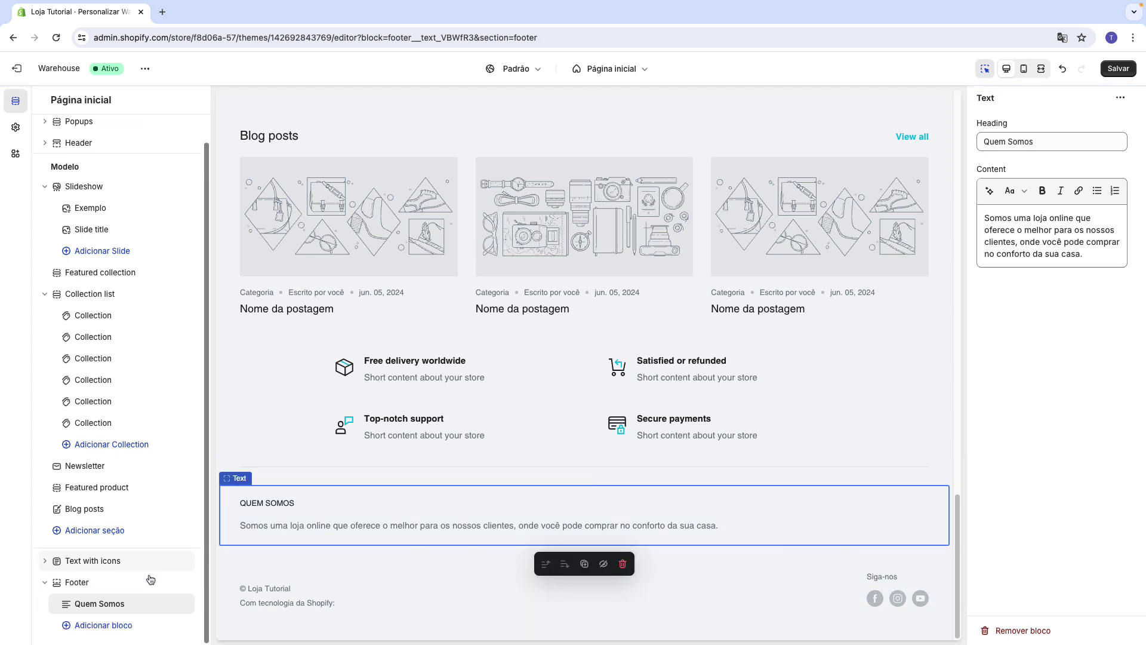
pyautogui.click(103, 627)
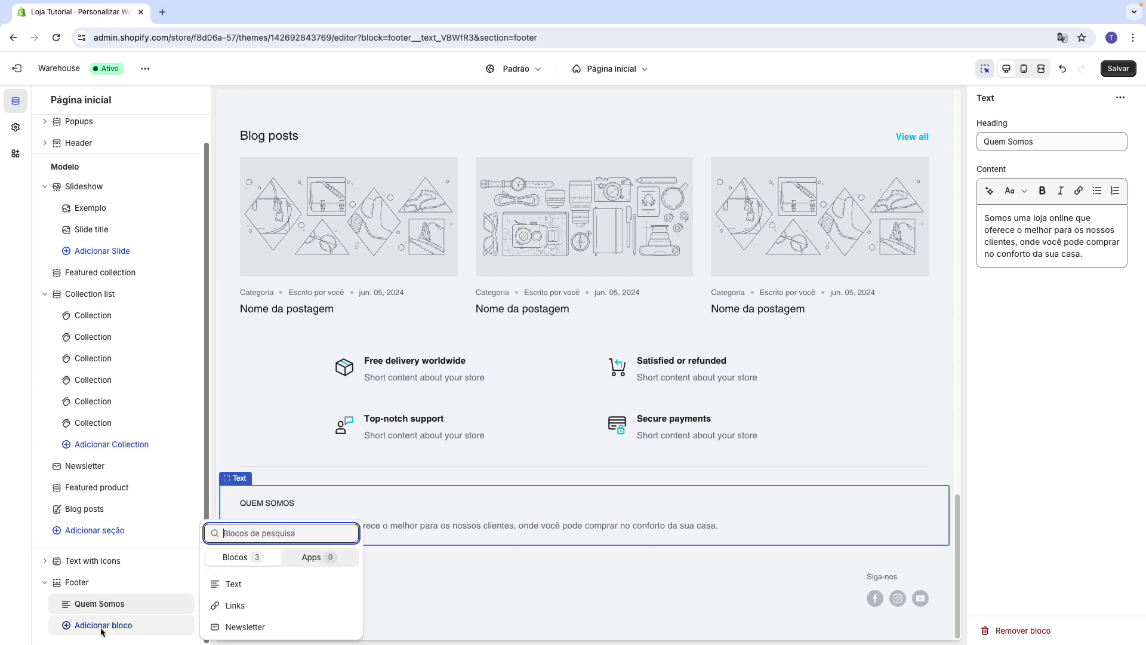
pyautogui.click(241, 606)
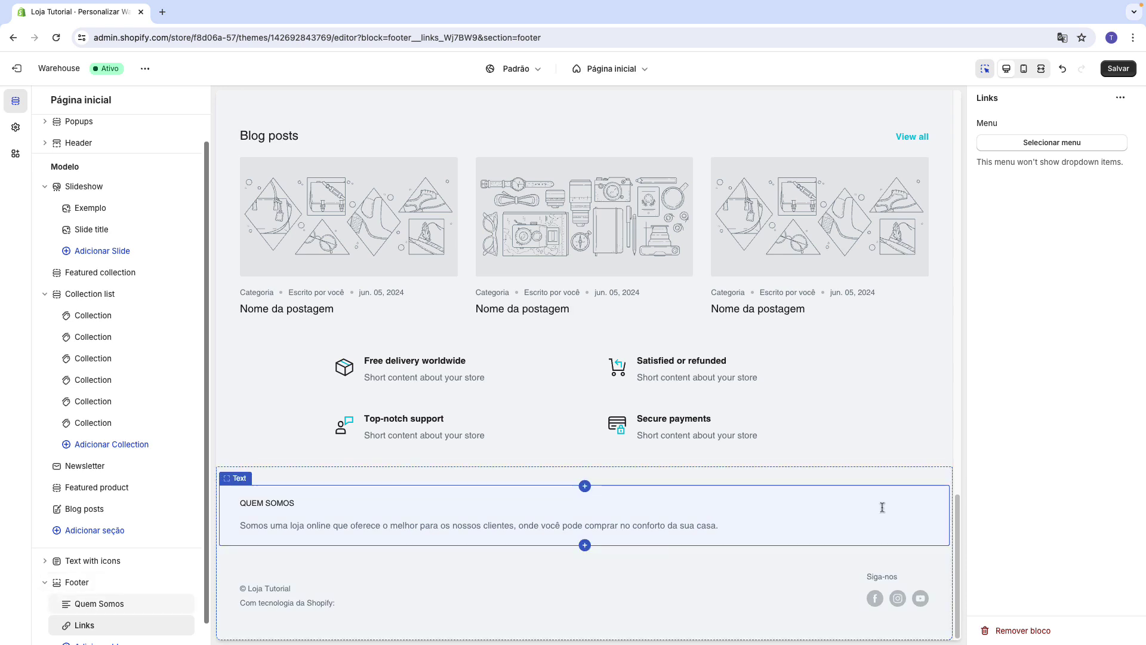
# - Open the menu selection for the Links block and try Footer menu
pyautogui.doubleClick(986, 124)
pyautogui.click(1039, 175)
pyautogui.click(1040, 147)
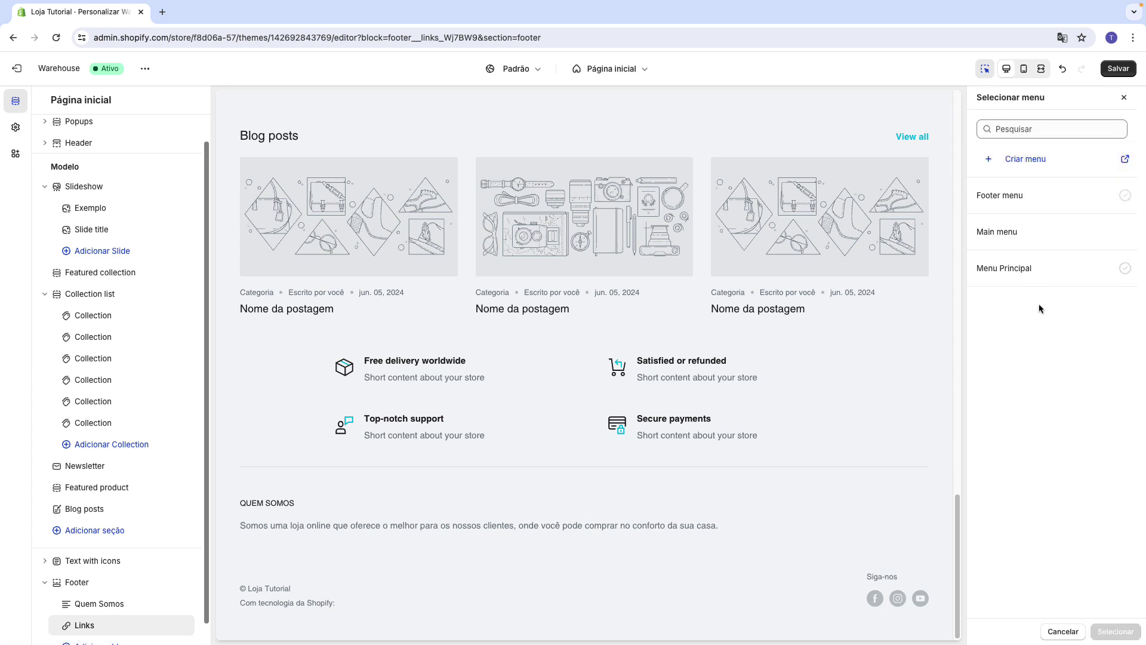
pyautogui.click(1038, 203)
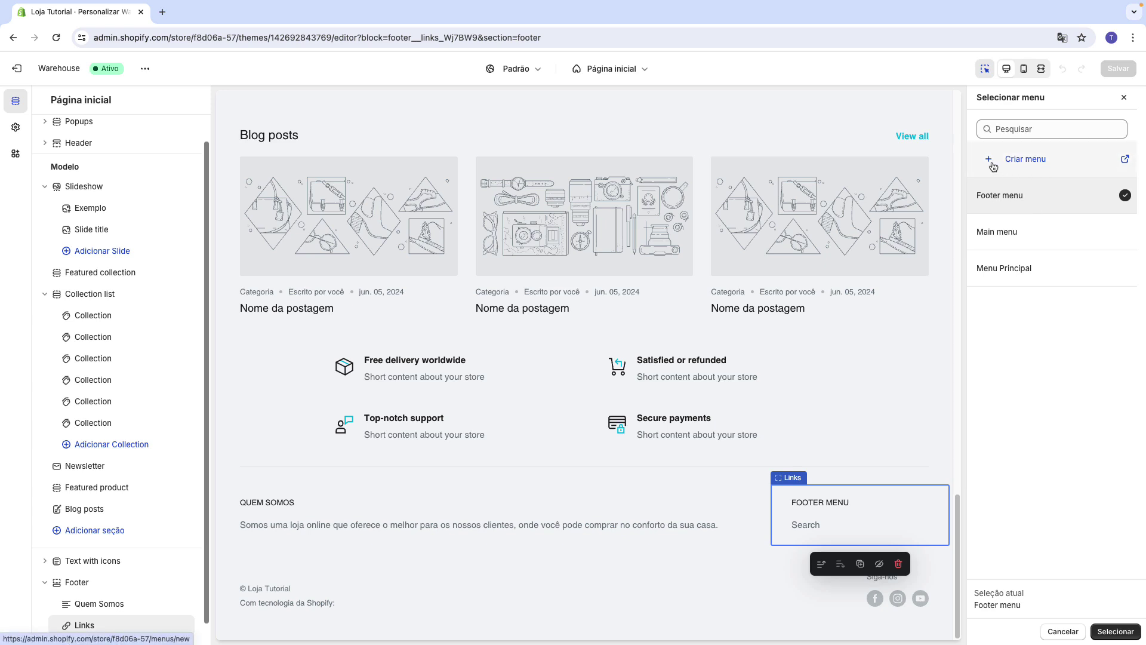
# - Start creating a new navigation menu with the title "Categorias"
pyautogui.click(1039, 170)
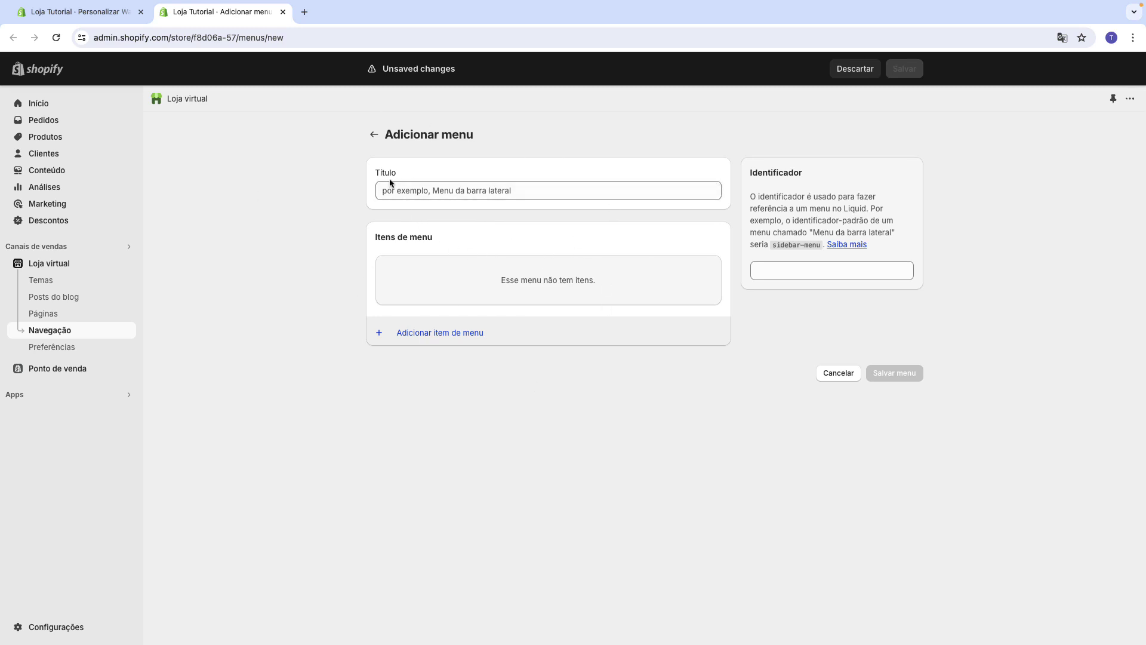
pyautogui.click(428, 191)
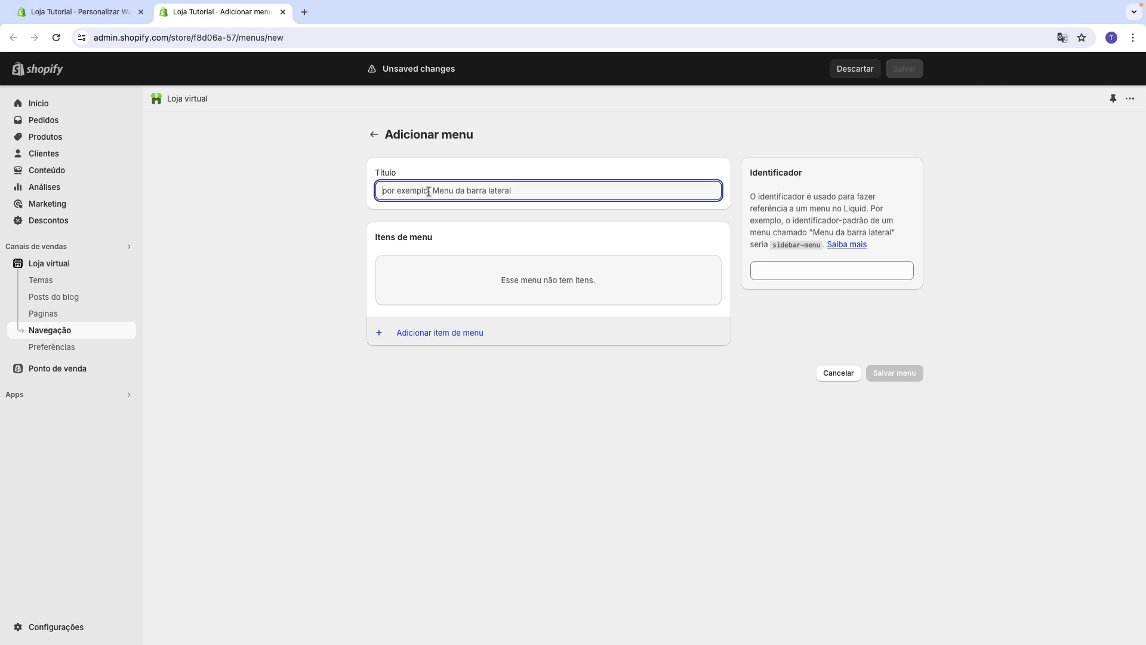
pyautogui.write('Categorias')
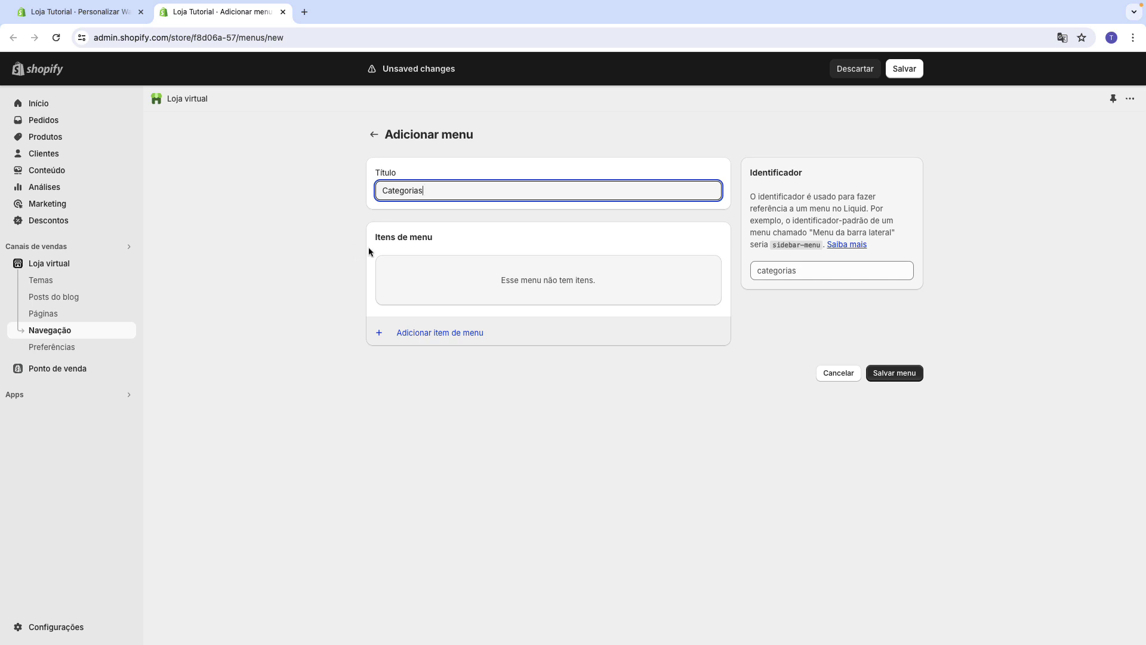
# - Add a menu item linking to the Camisetas collection to the Categorias menu
pyautogui.click(413, 338)
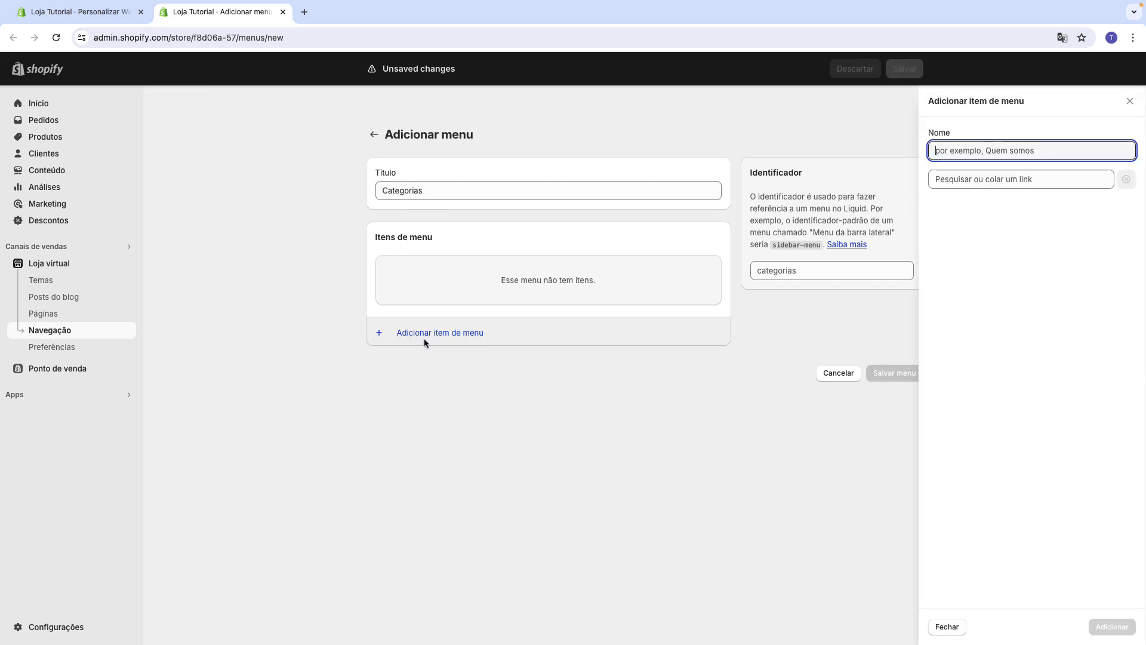
pyautogui.click(972, 182)
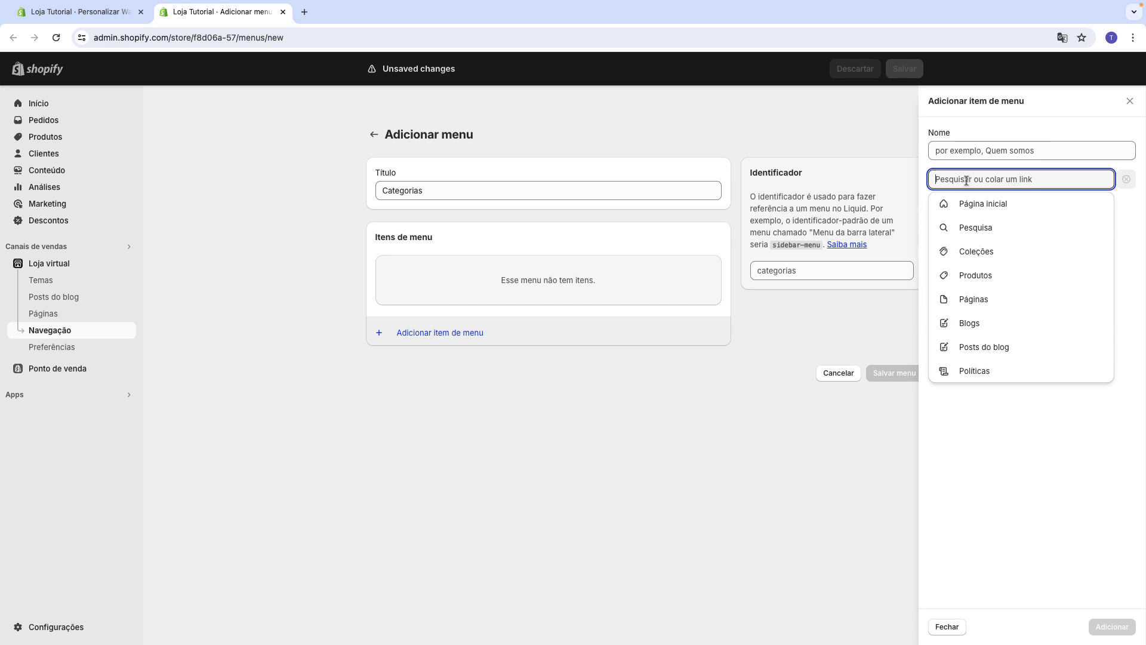
pyautogui.click(967, 257)
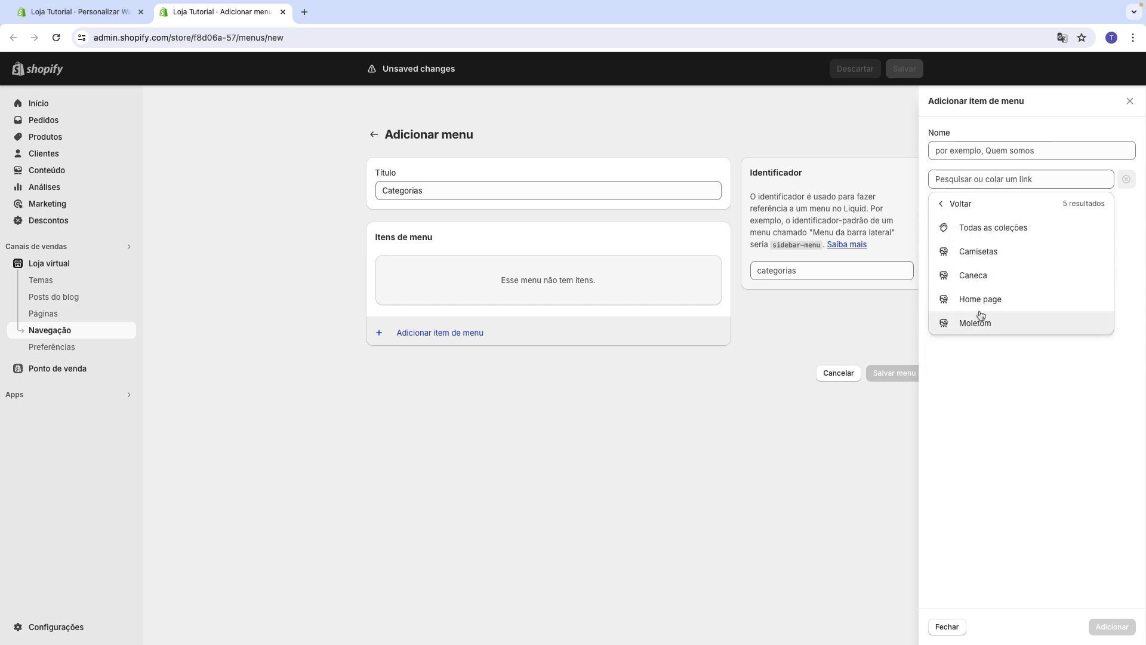
pyautogui.click(994, 251)
pyautogui.click(992, 257)
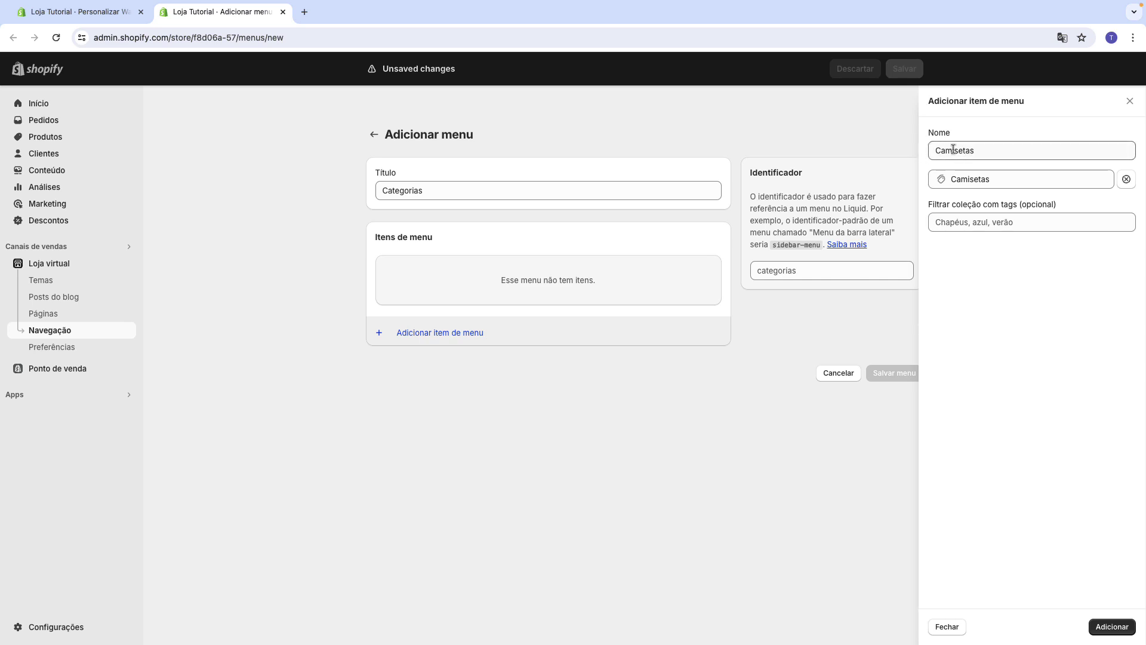
pyautogui.click(1112, 626)
# - Add a menu item linking to the Caneca collection to the Categorias menu
pyautogui.click(644, 316)
pyautogui.click(993, 181)
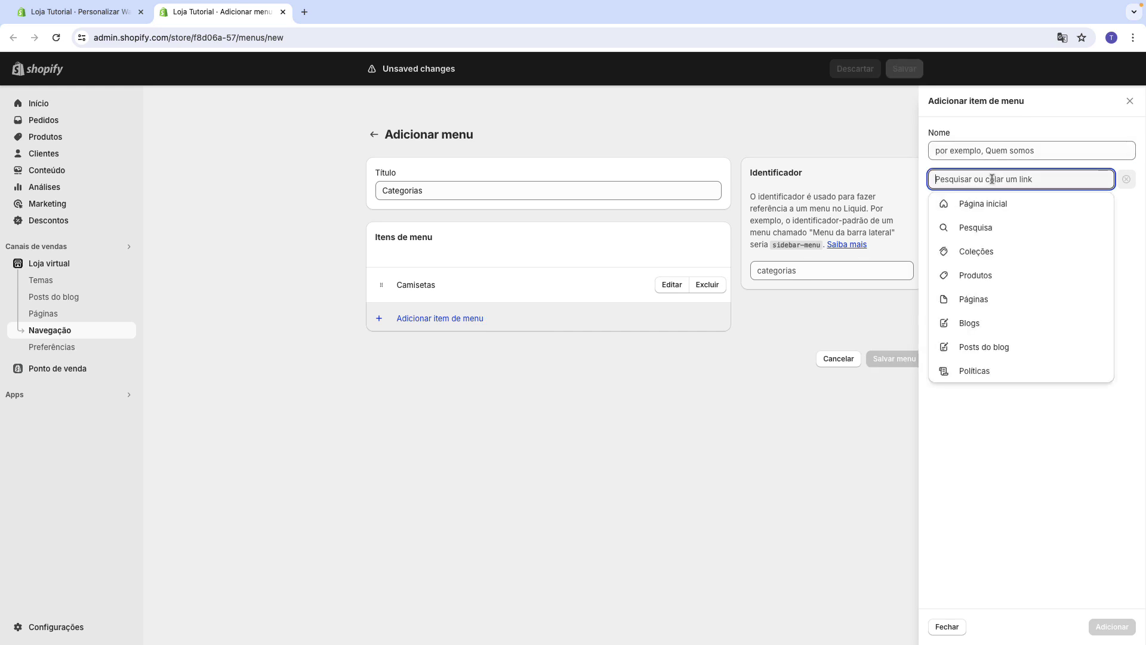
pyautogui.click(994, 261)
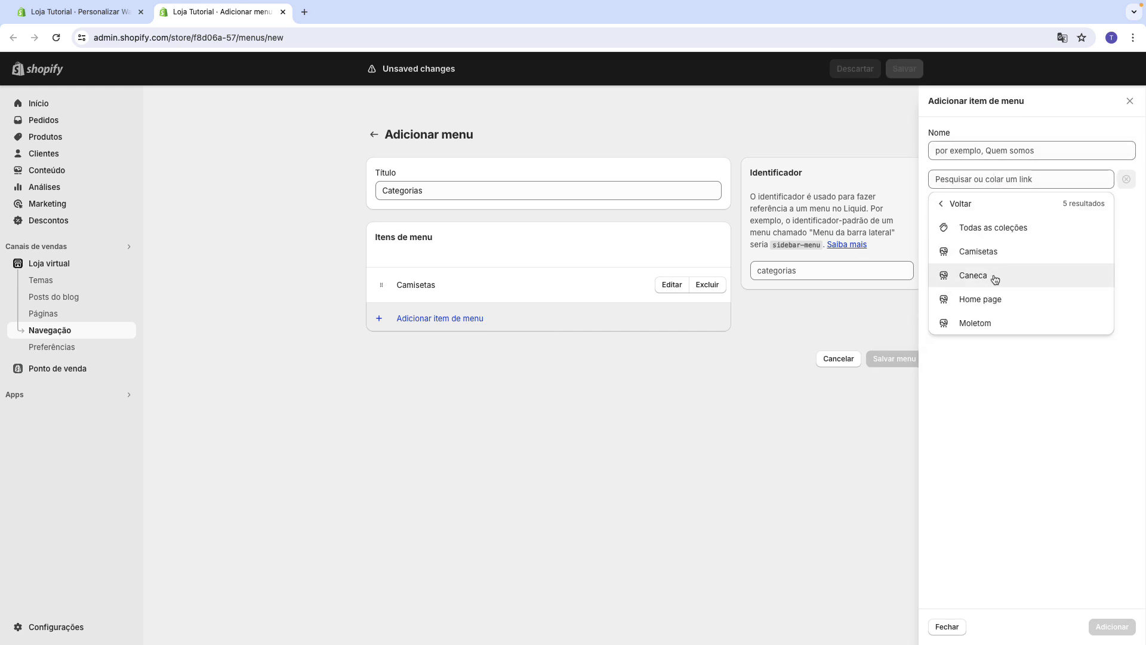
pyautogui.click(995, 275)
pyautogui.click(1114, 625)
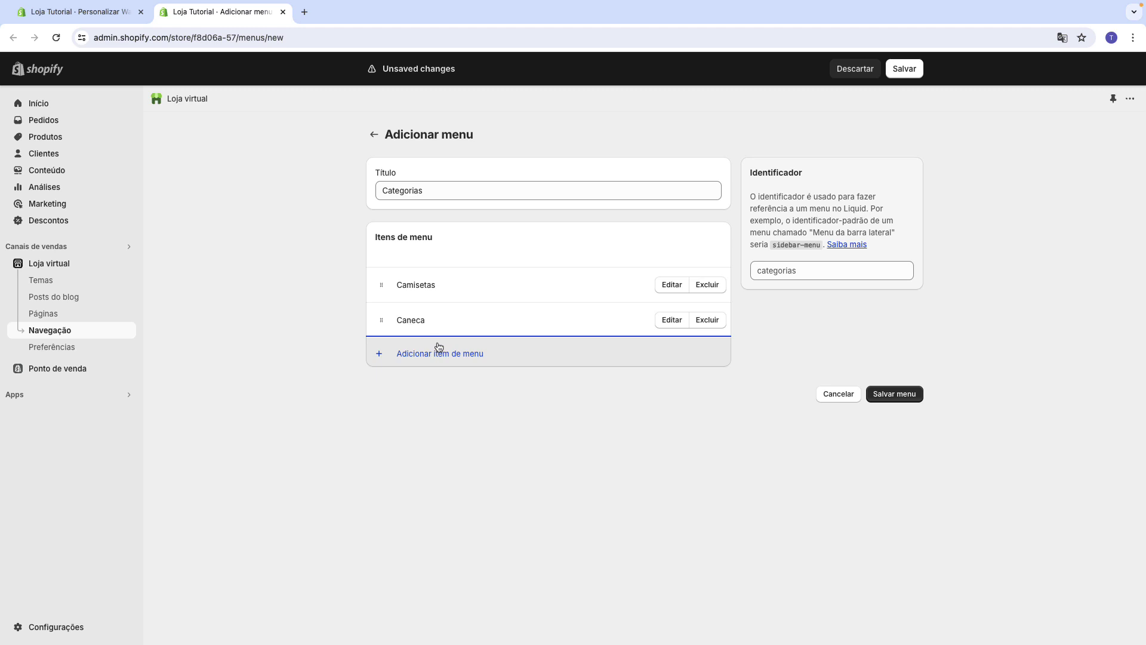
# - Add a menu item linking to the Moletom collection and save the Categorias menu
pyautogui.click(438, 352)
pyautogui.click(980, 179)
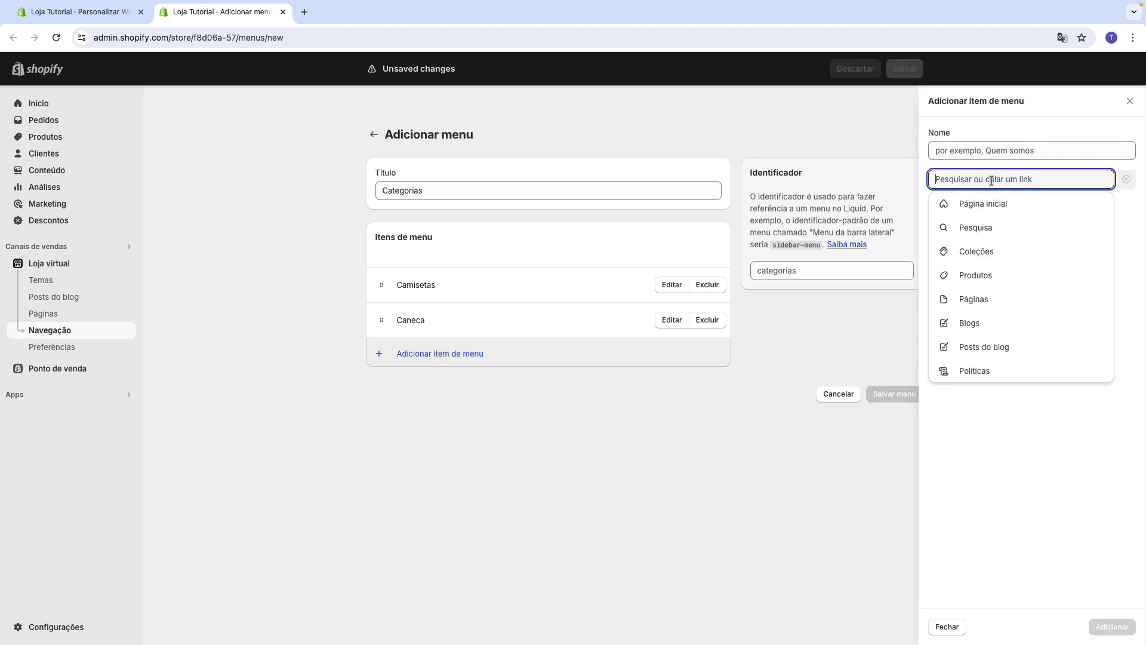
pyautogui.click(994, 260)
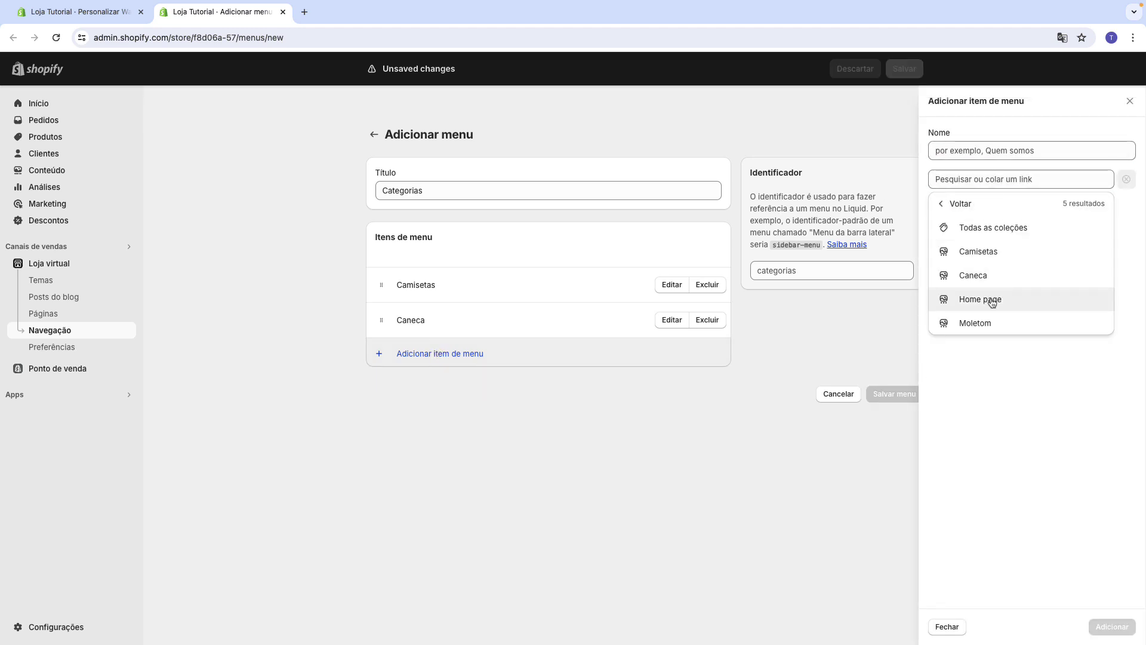
pyautogui.click(976, 323)
pyautogui.click(1104, 626)
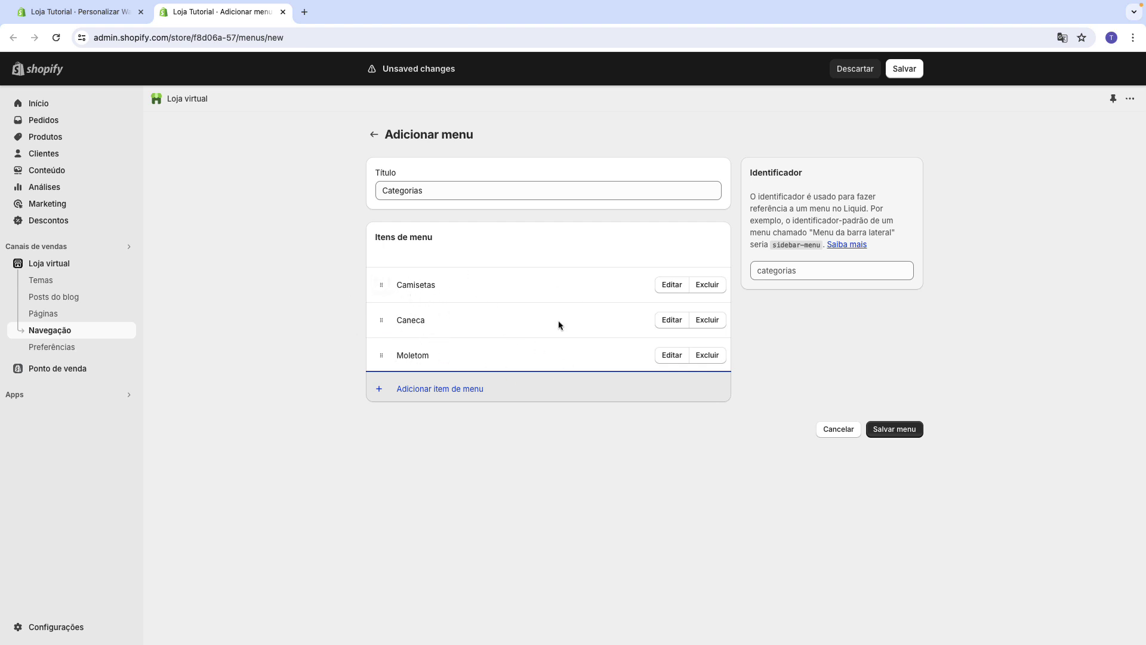
pyautogui.click(901, 438)
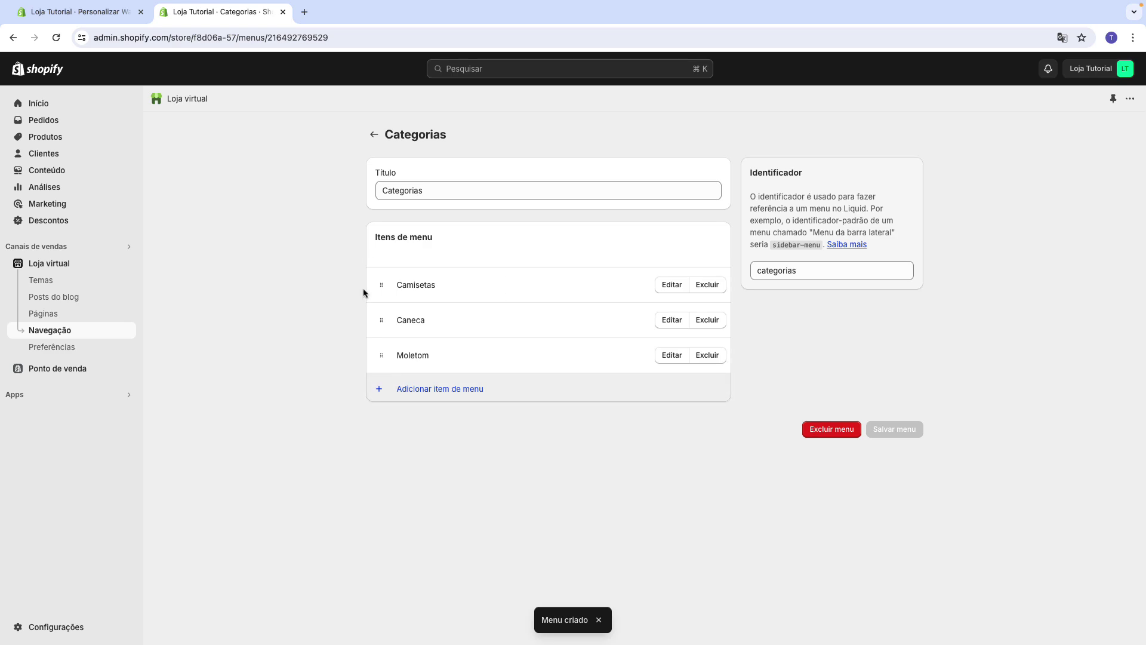
# - Return to the theme editor, close the Categorias menu page and cancel the pending menu selection
pyautogui.click(115, 18)
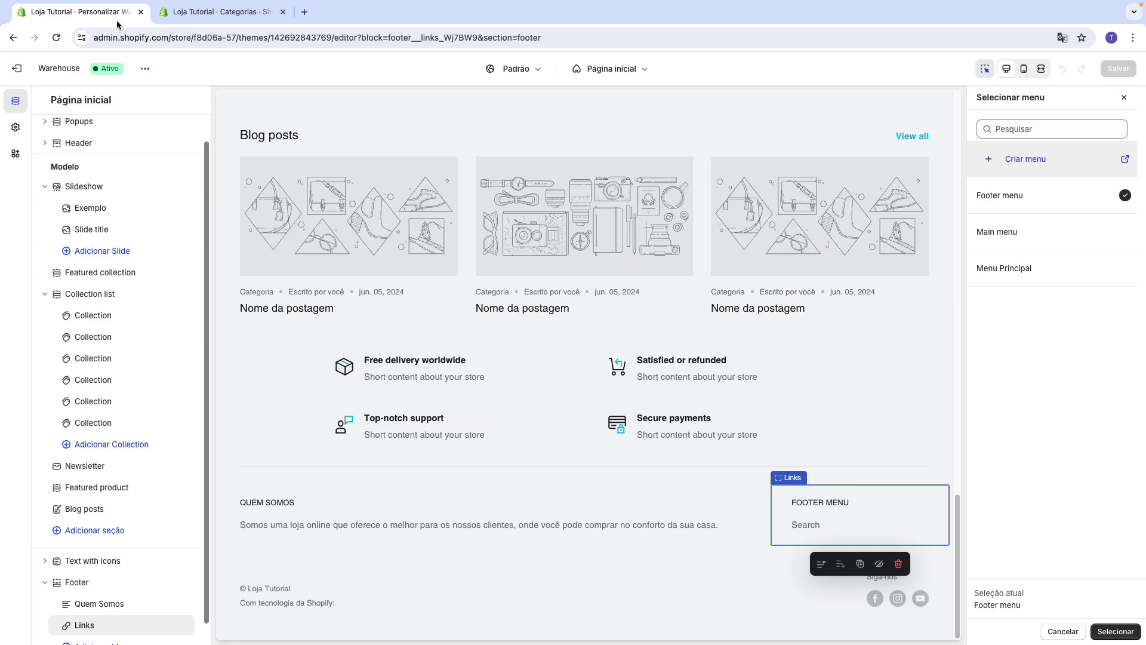
pyautogui.middleClick(199, 18)
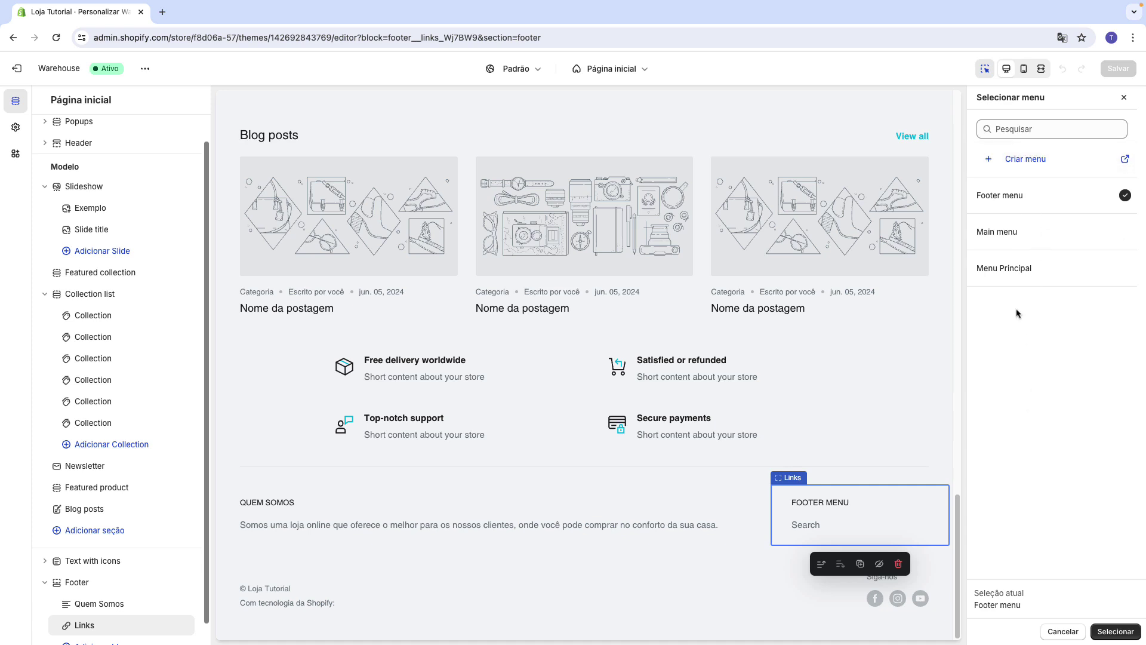
pyautogui.click(1064, 631)
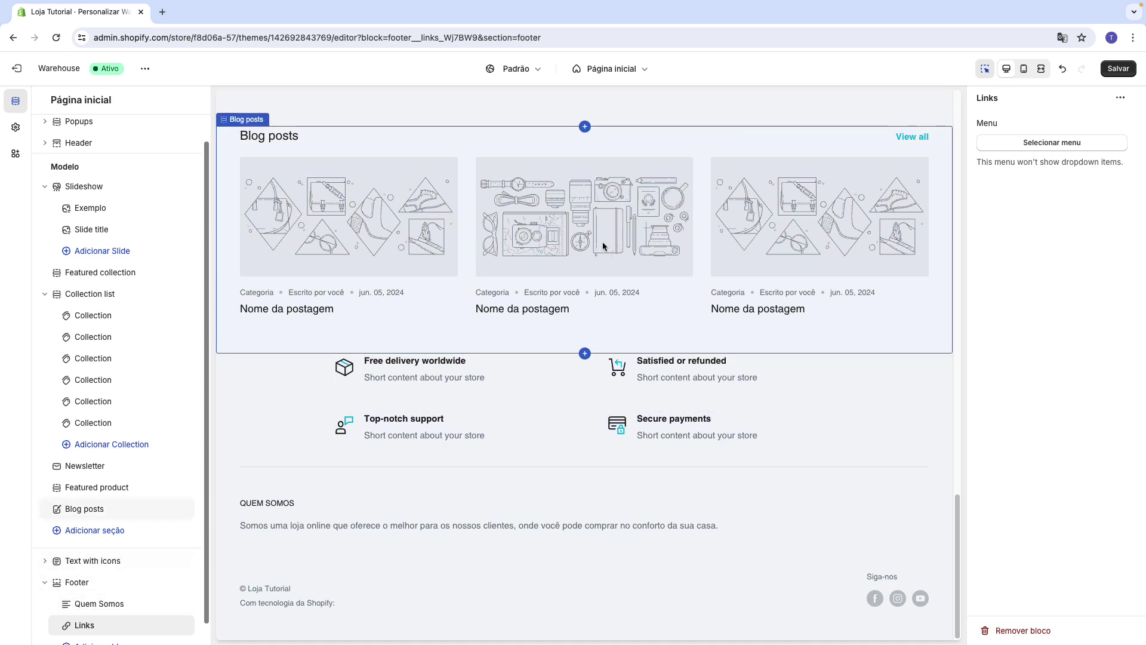
# - Reload the editor's data by switching to the Produto-padrão template and back to Página inicial
pyautogui.click(605, 76)
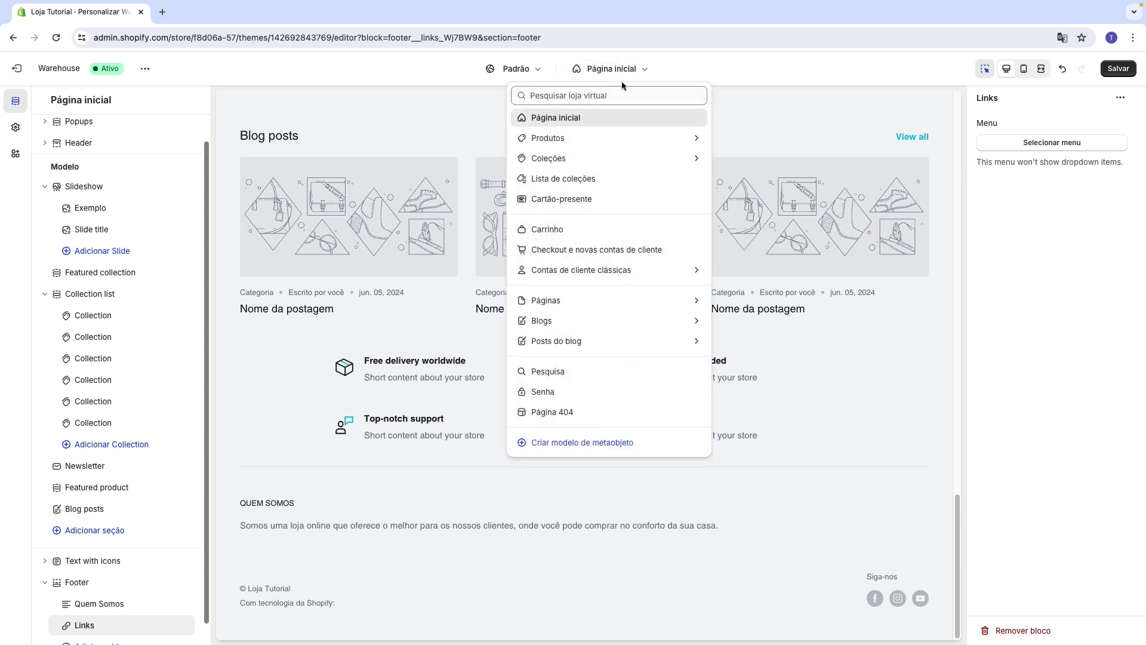
pyautogui.click(593, 137)
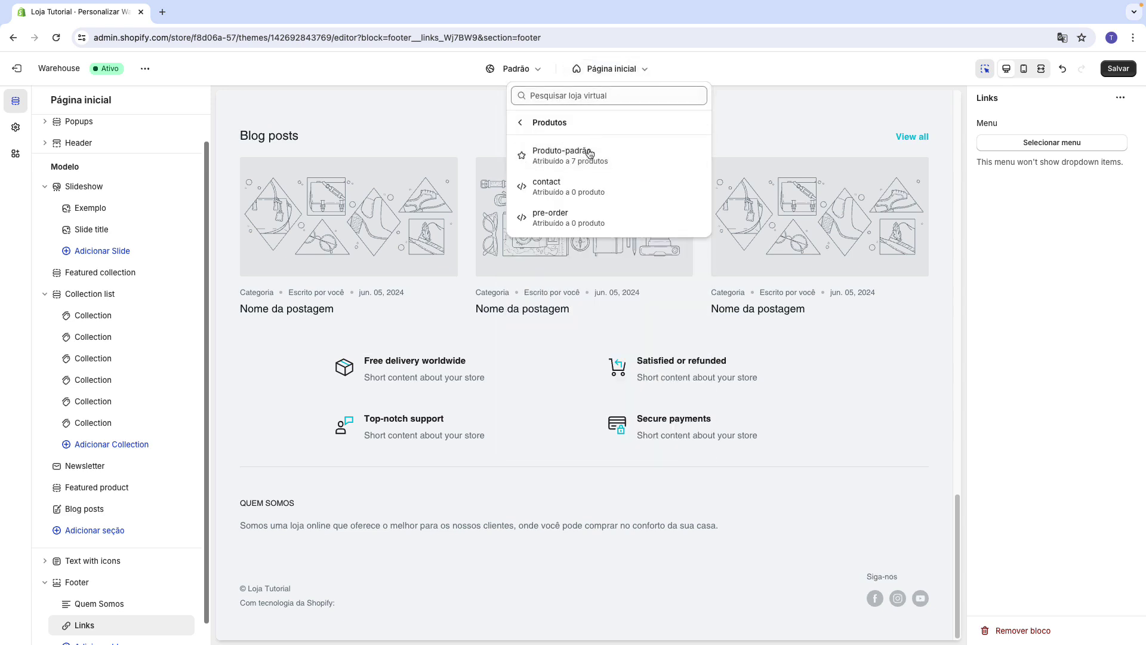
pyautogui.click(590, 153)
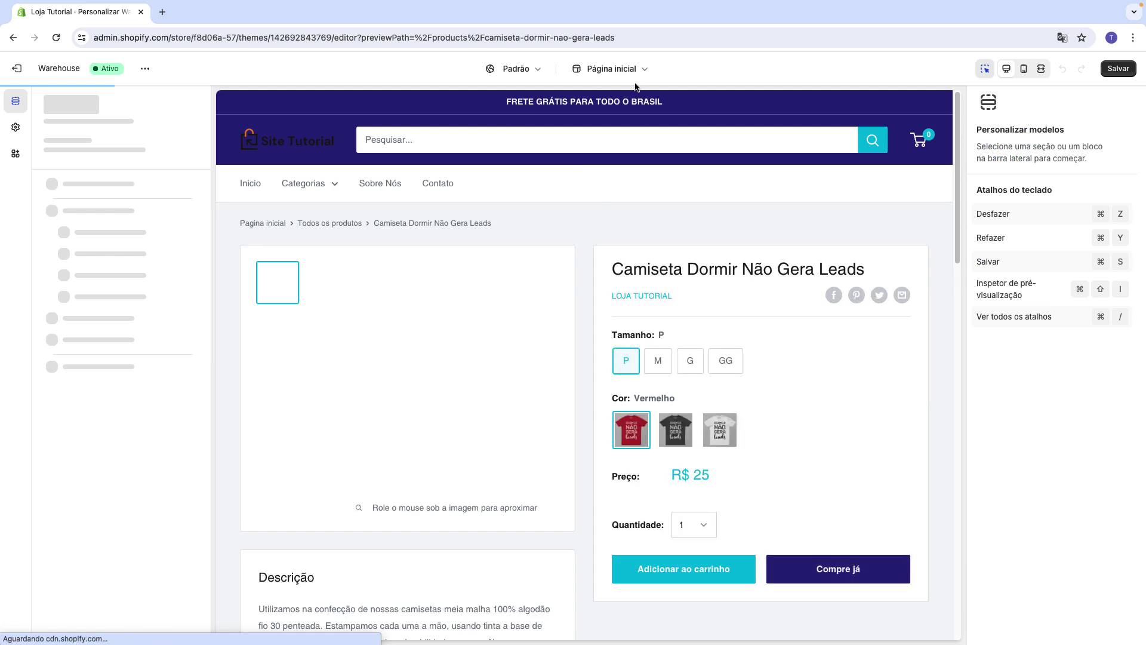
pyautogui.click(609, 69)
pyautogui.click(549, 115)
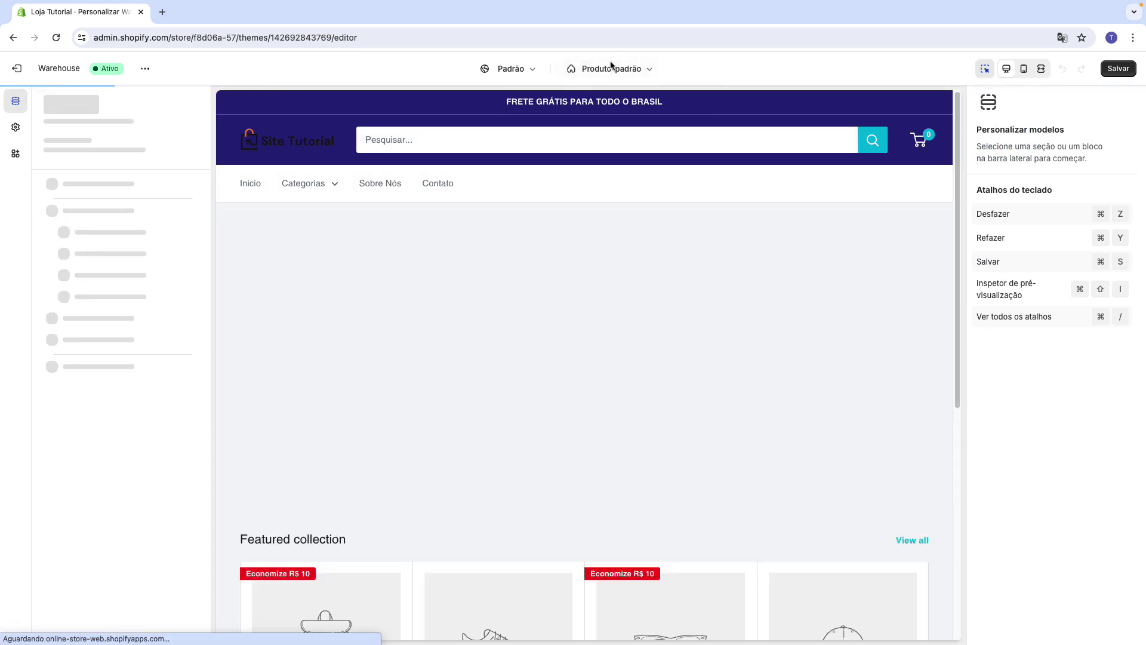
# - Assign the Categorias menu to the footer's Links block
pyautogui.scroll(-20, 645, 299)
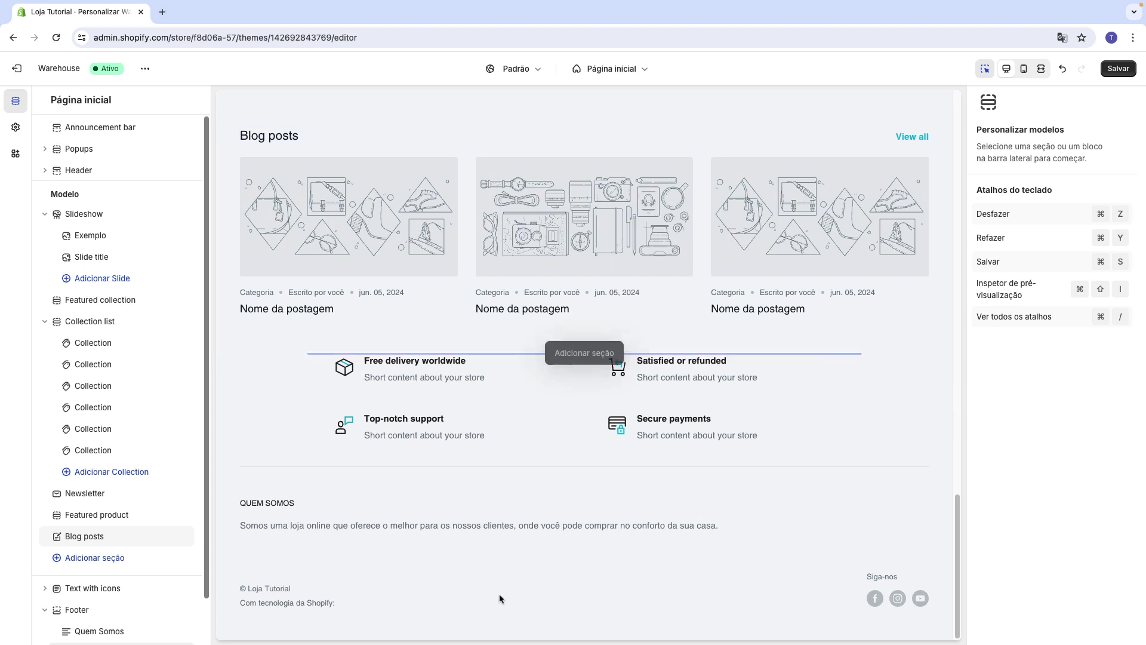
pyautogui.scroll(-1, 114, 621)
pyautogui.click(114, 628)
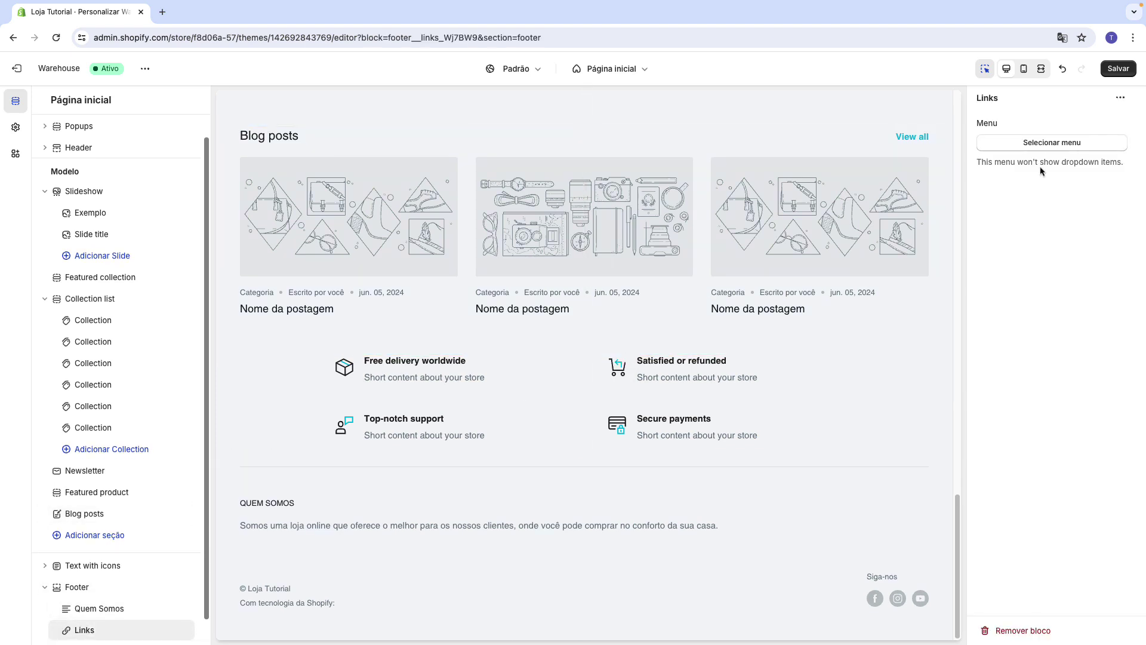
pyautogui.click(1046, 143)
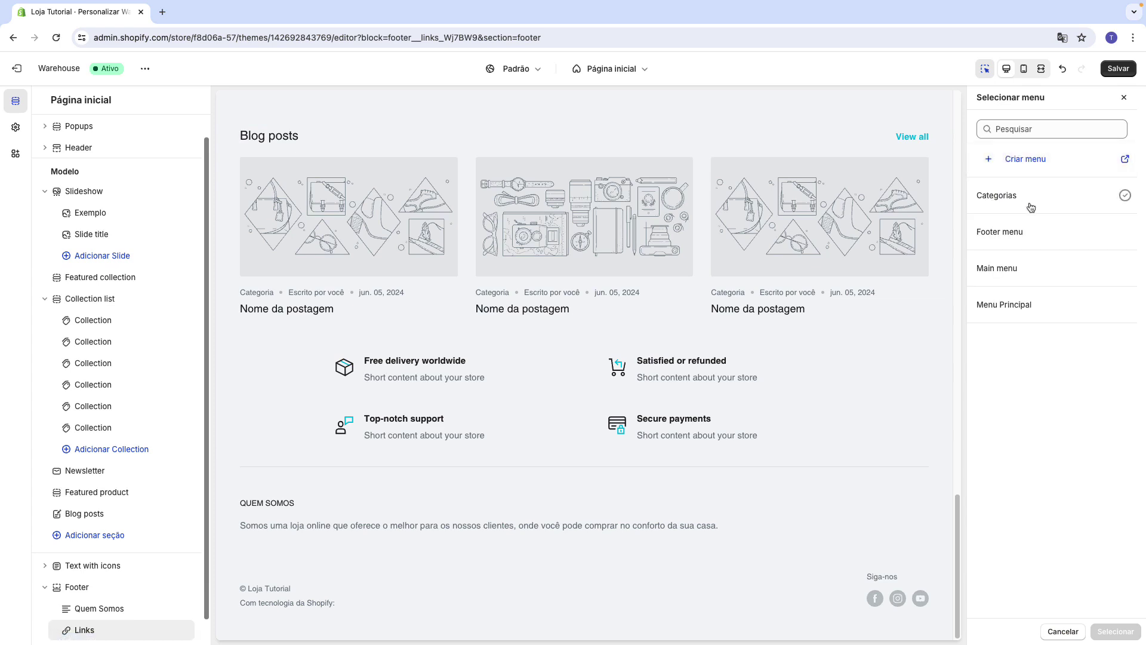
pyautogui.click(1026, 205)
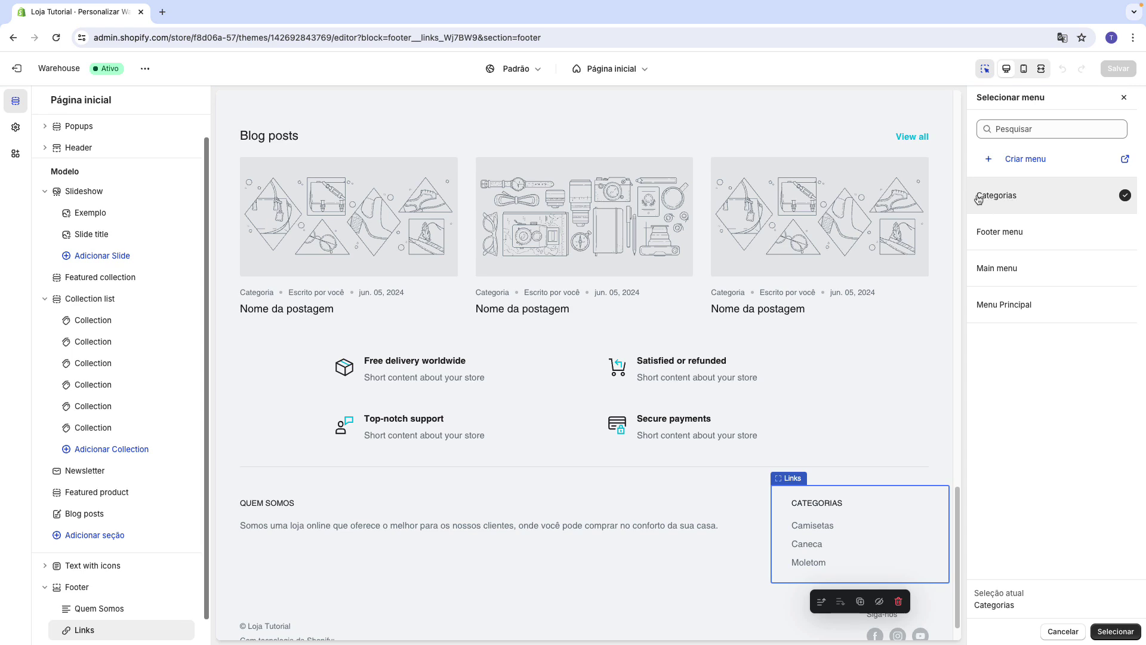
pyautogui.click(1116, 632)
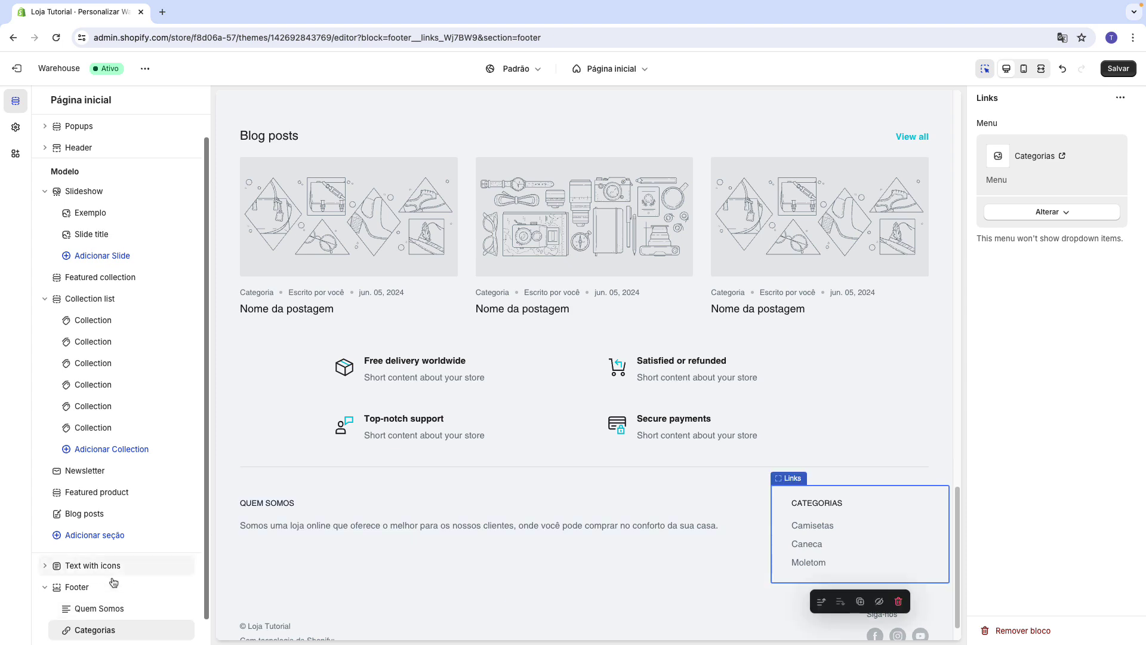
# - Add another Text block to the footer with the heading "Contato"
pyautogui.scroll(-1, 130, 576)
pyautogui.click(90, 627)
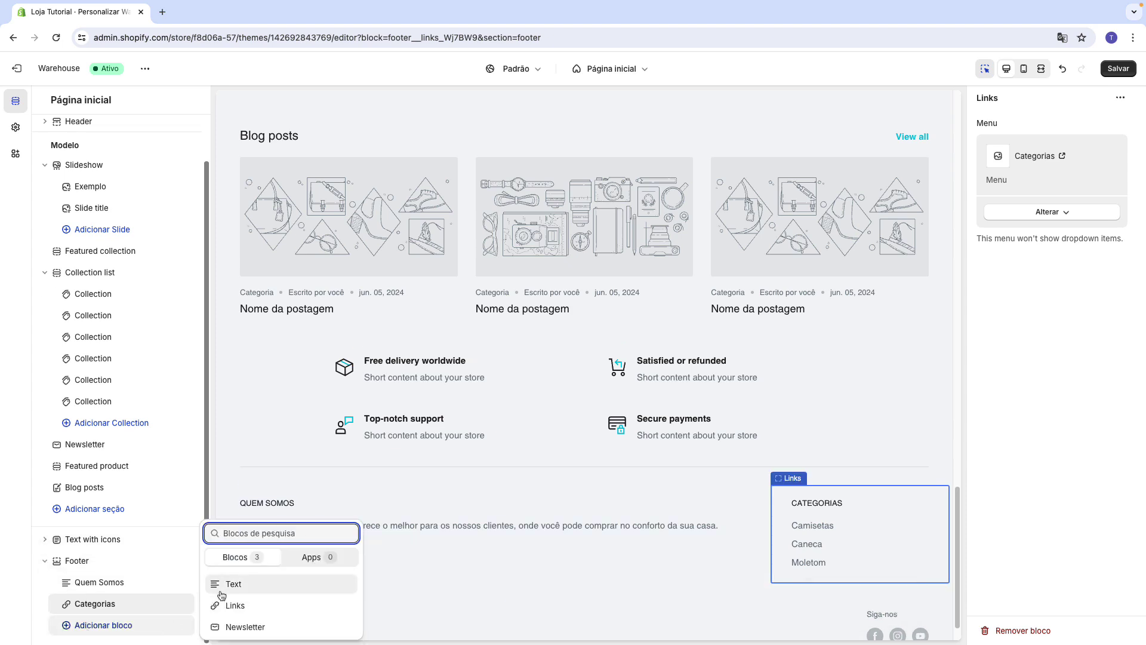
pyautogui.click(242, 586)
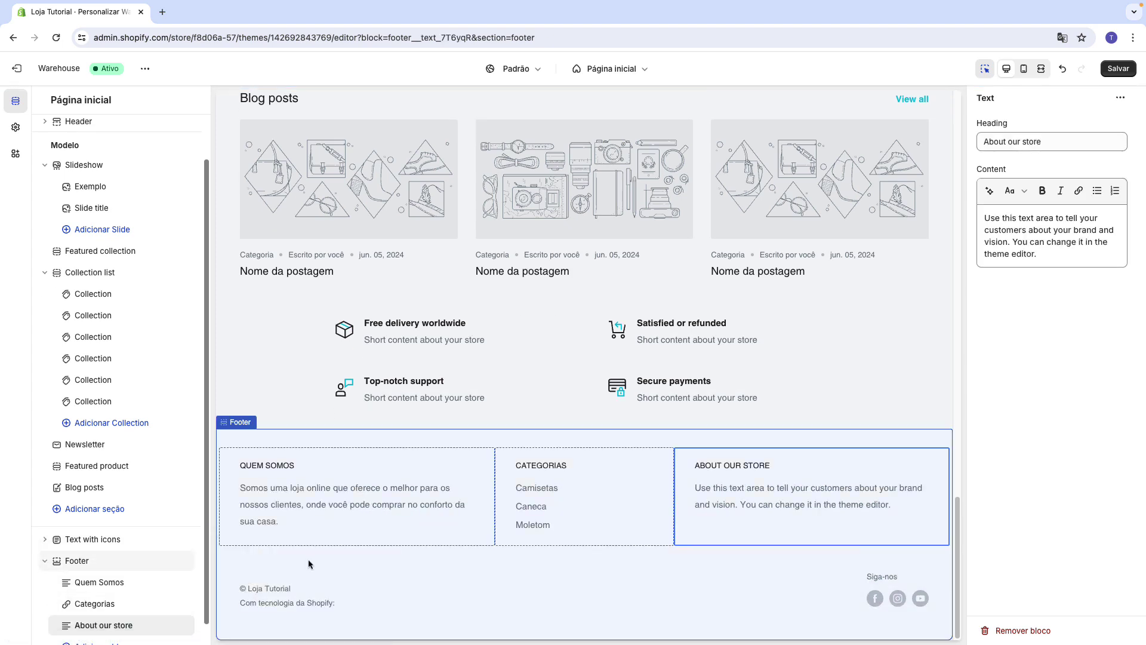
pyautogui.tripleClick(1048, 148)
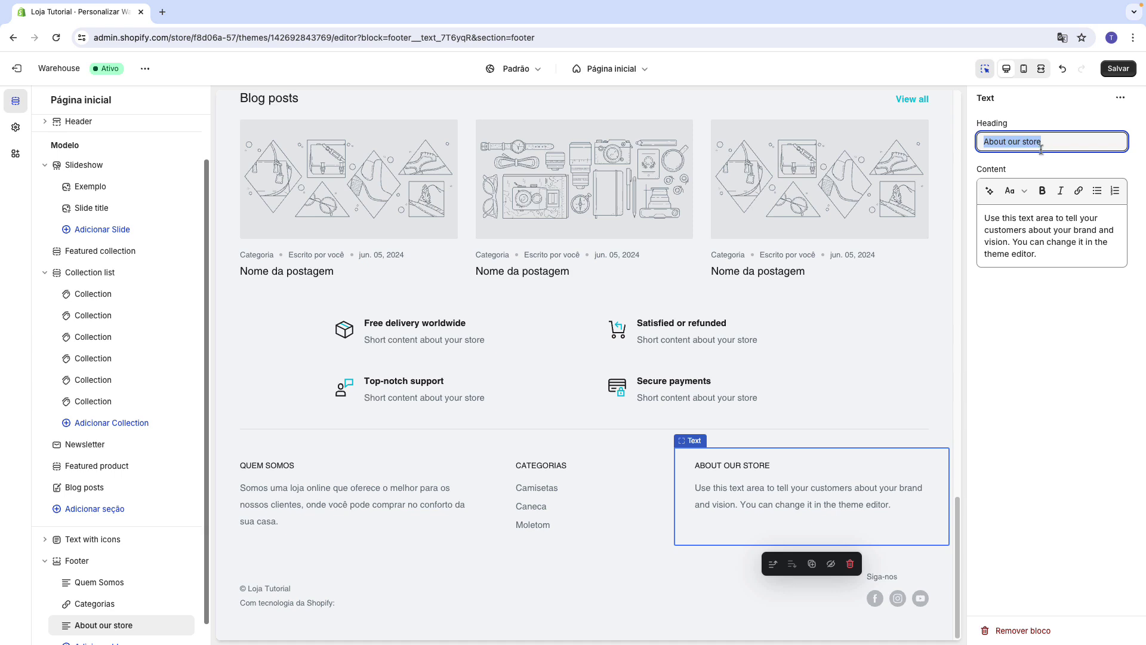
pyautogui.write('Contato')
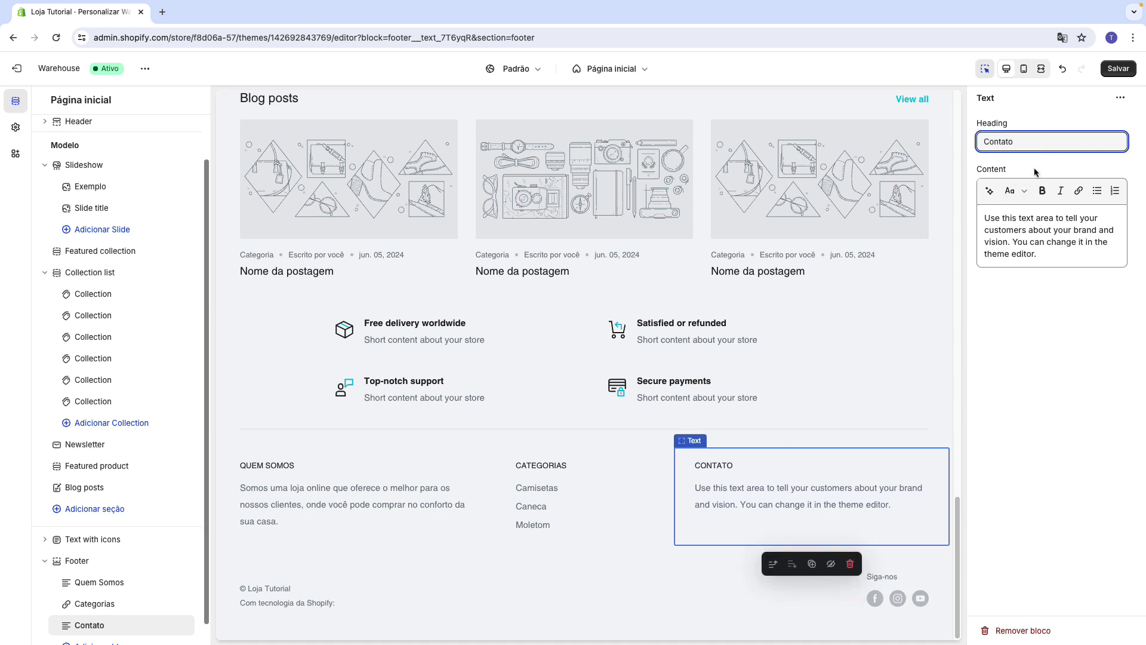
# - Replace the Contato block's content with the WhatsApp number, contact e-mail and Horário de atendimento: Segunda à Sexta 08:00 às 18:00, Sábado 08:00 às 12:00, Domingo Fechado
pyautogui.tripleClick(1039, 237)
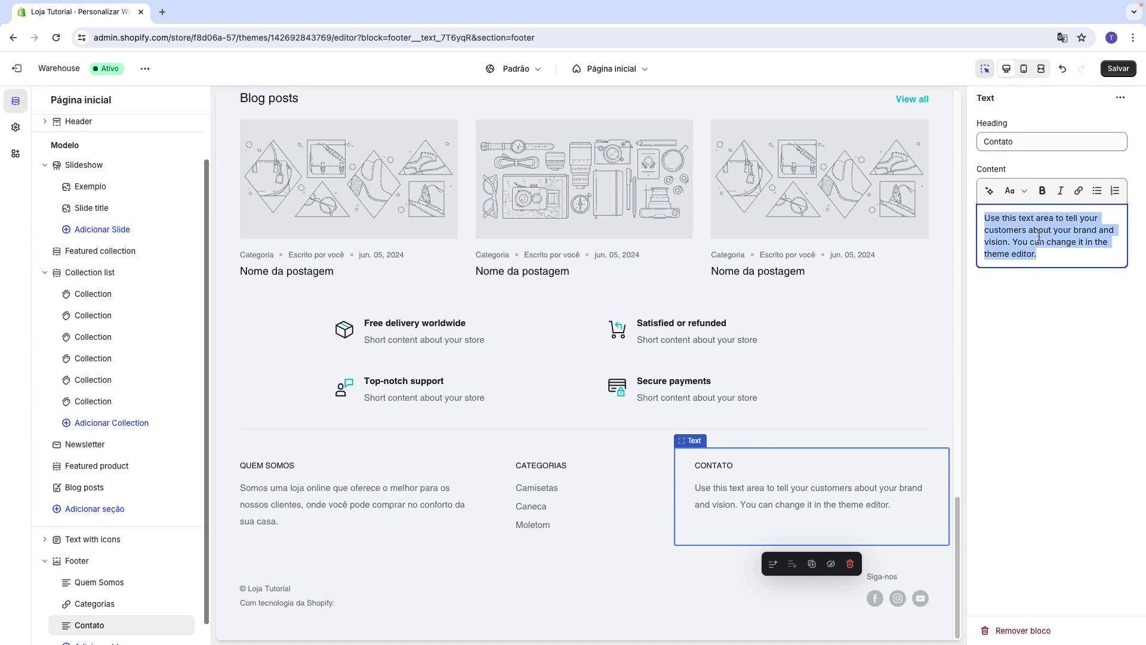
pyautogui.press('BackSpace')
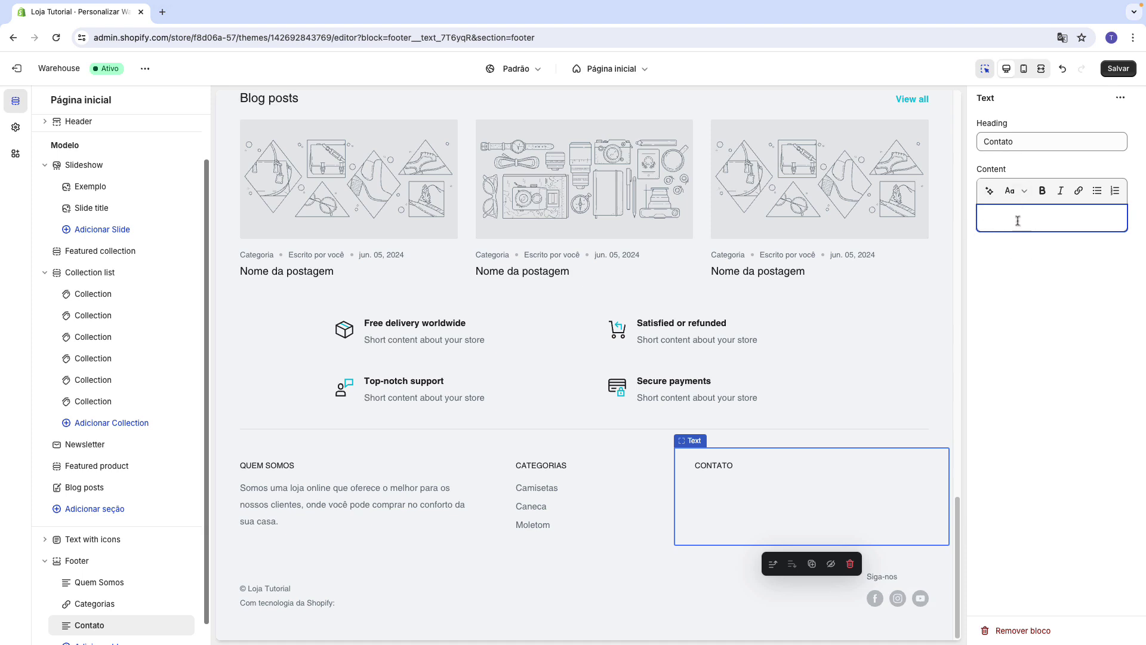
pyautogui.hotkey('ctrl', 'v')
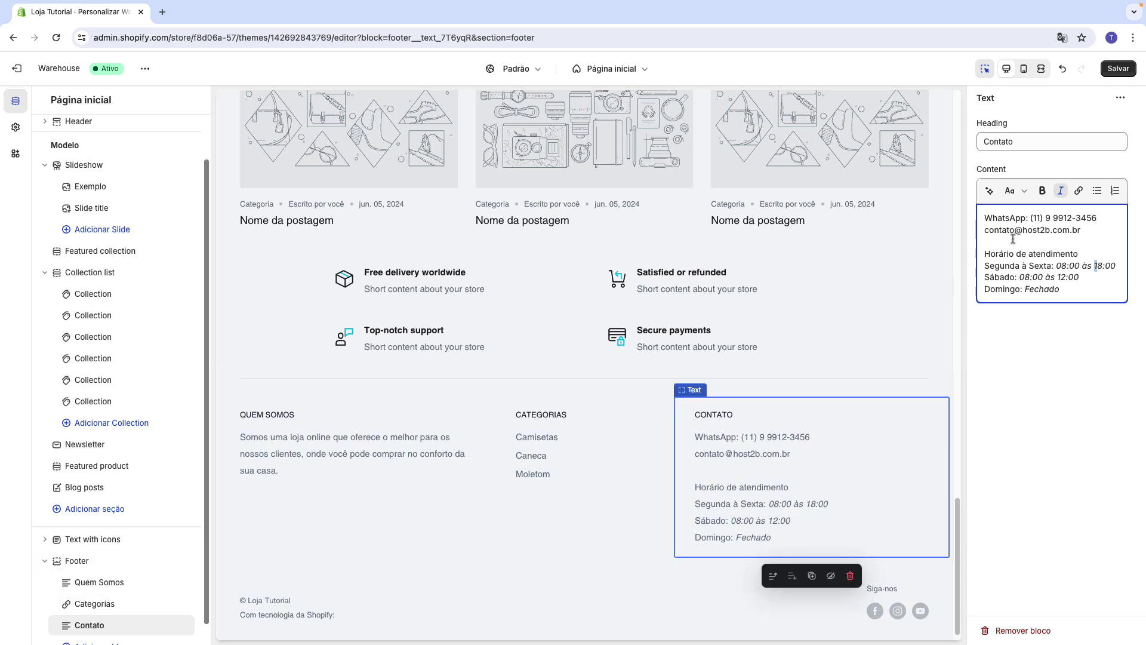
# - Make the "WhatsApp:" label bold in the Contato block's content
pyautogui.moveTo(987, 221); pyautogui.dragTo(1094, 256)
pyautogui.click(1088, 257)
pyautogui.moveTo(985, 222); pyautogui.dragTo(1029, 222)
pyautogui.click(1043, 190)
pyautogui.click(986, 258)
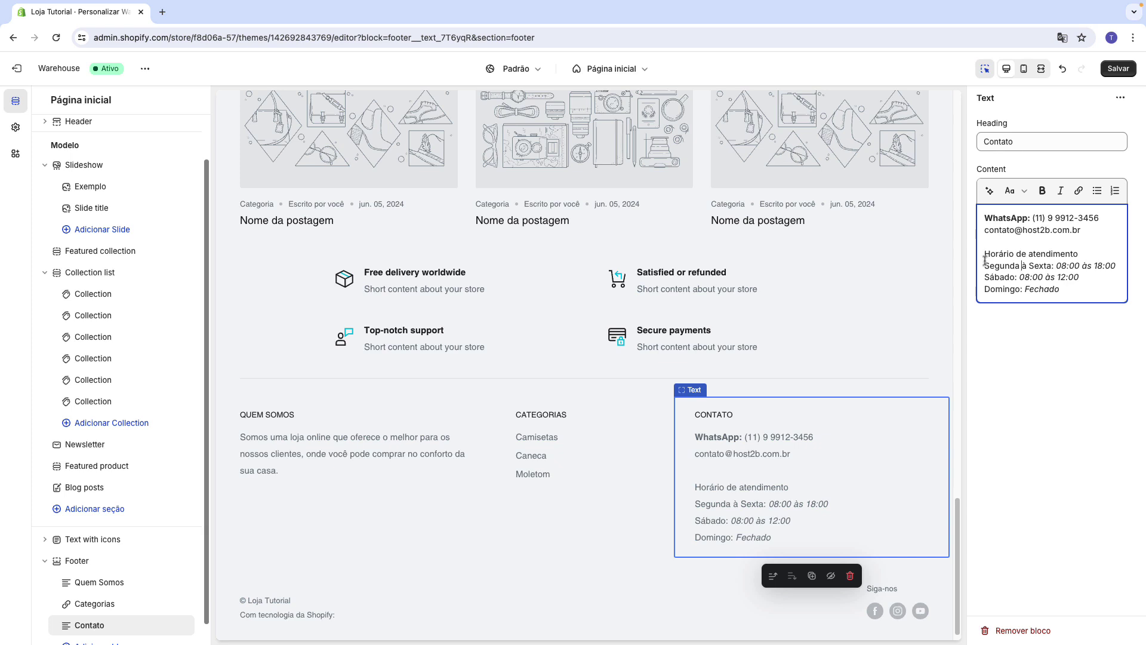
# - Make the day labels "Segunda à Sexta:", "Sábado:" and "Domingo:" bold in the Contato block's opening hours
pyautogui.moveTo(986, 265); pyautogui.dragTo(1053, 265)
pyautogui.click(1043, 190)
pyautogui.click(986, 281)
pyautogui.moveTo(986, 277)
pyautogui.mouseDown()
pyautogui.moveTo(1019, 278)
pyautogui.moveTo(1026, 291)
pyautogui.moveTo(978, 293)
pyautogui.mouseUp()
pyautogui.click(1043, 191)
pyautogui.click(1050, 200)
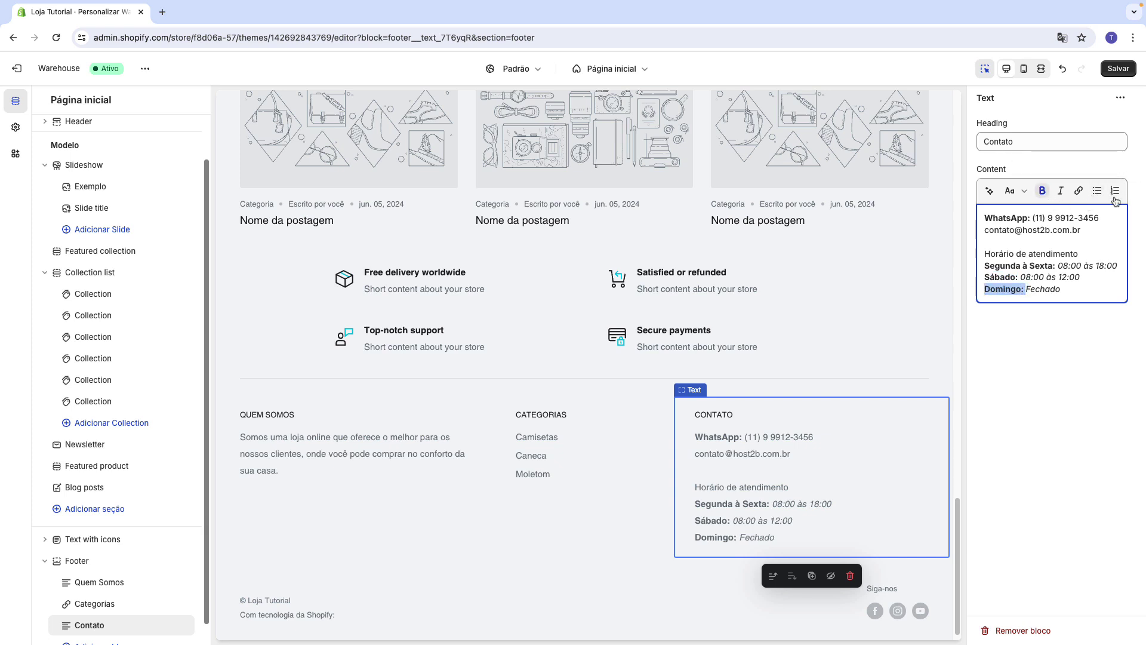
pyautogui.click(1019, 266)
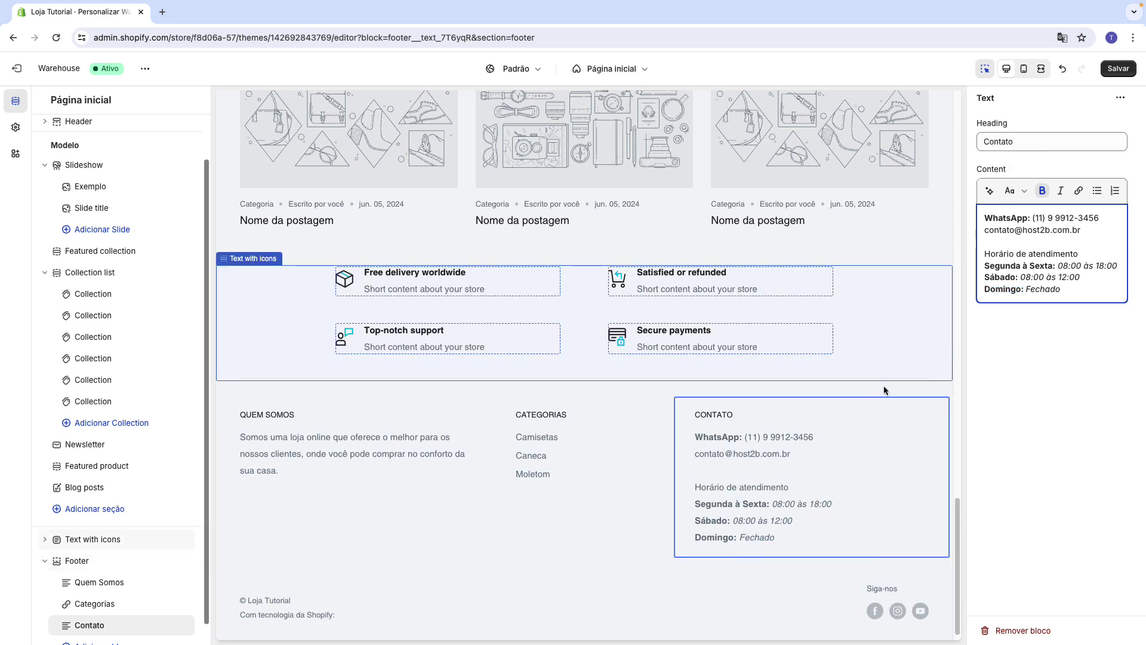
pyautogui.click(778, 454)
# - Add a Newsletter block to the footer with the heading "Nos acompanhe"
pyautogui.scroll(-1, 119, 615)
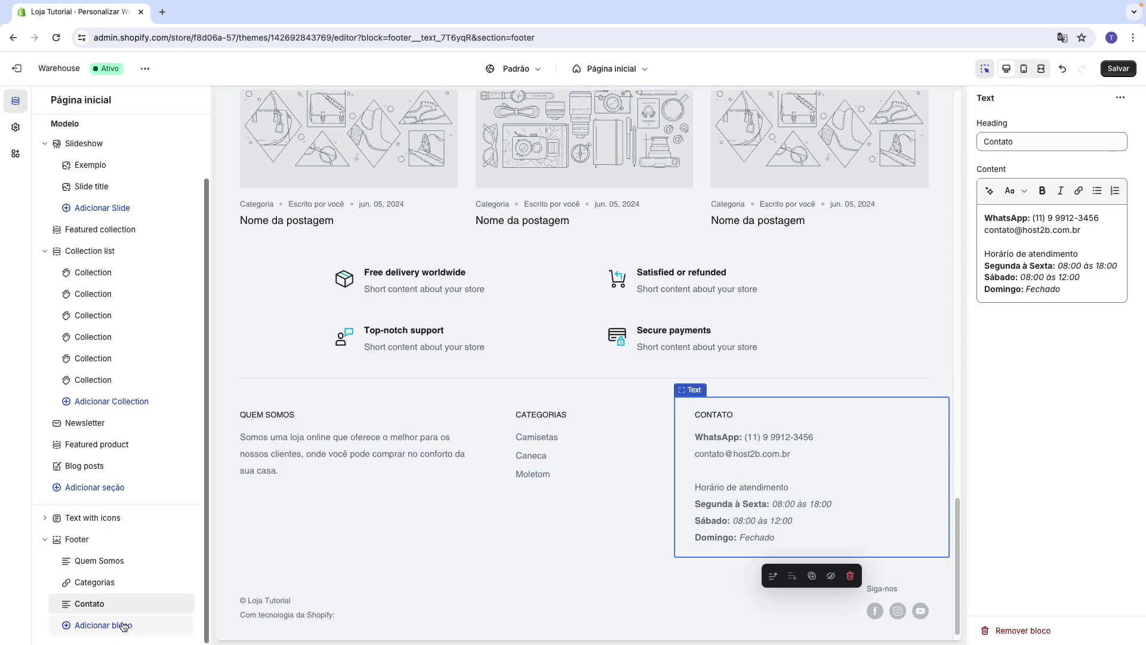
pyautogui.click(124, 626)
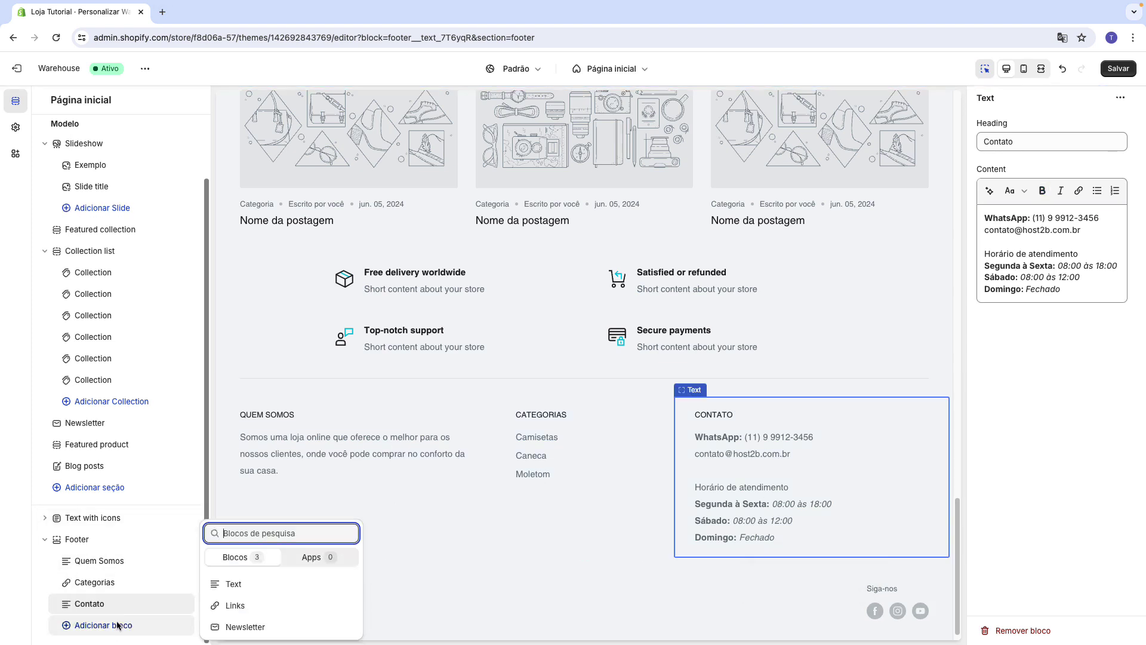
pyautogui.click(230, 632)
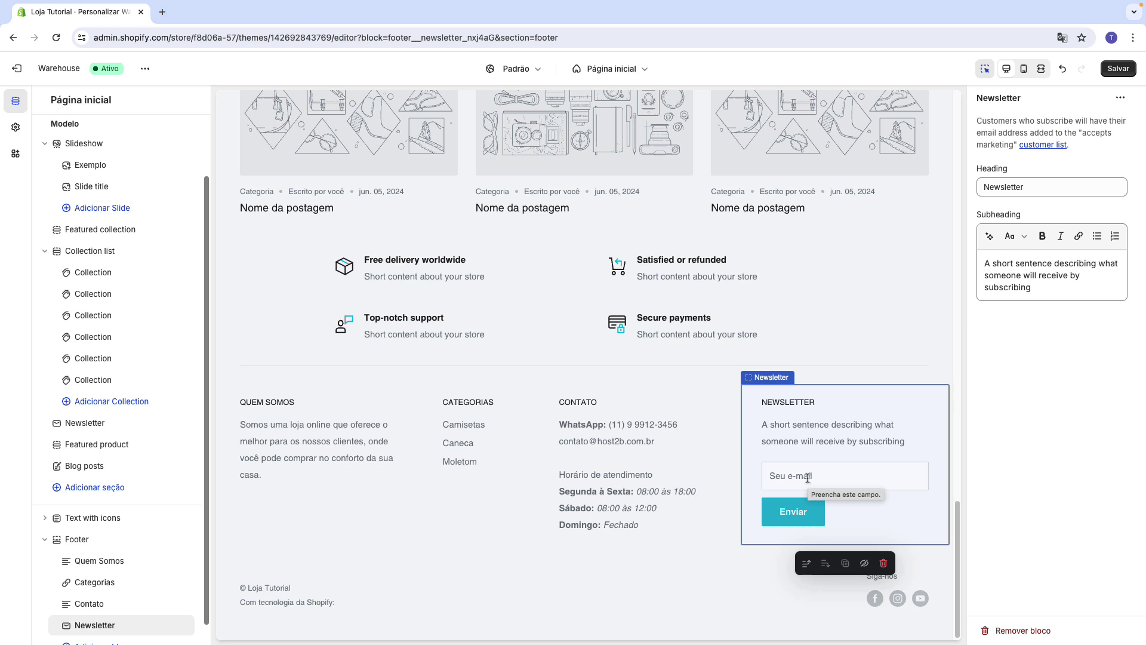
pyautogui.moveTo(170, 630)
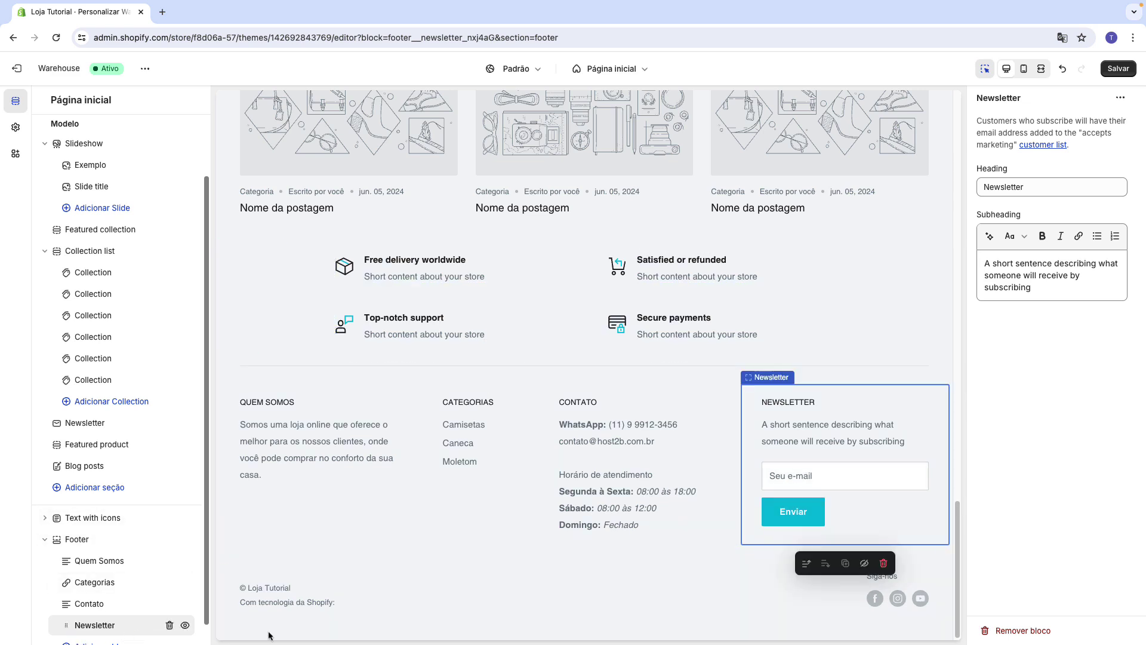
pyautogui.doubleClick(1019, 188)
pyautogui.write('Nos acompanhe')
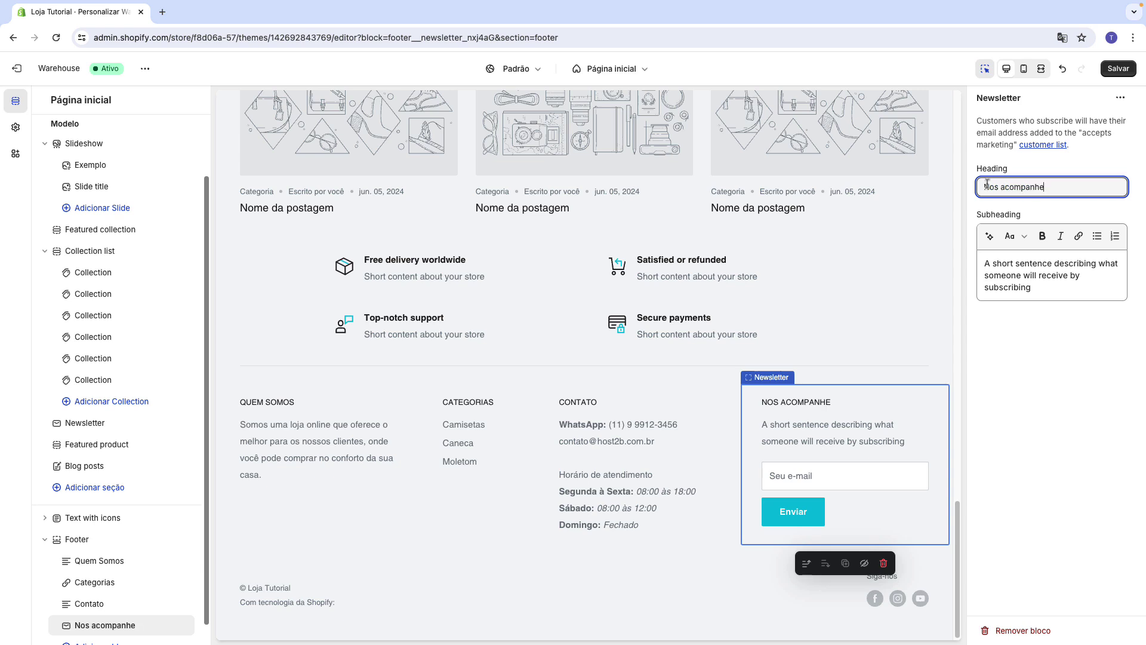
# - Set the footer newsletter's subheading to "Fique por dentro das nossas atualizações e ofertas" and save the theme
pyautogui.moveTo(1032, 288); pyautogui.dragTo(999, 242)
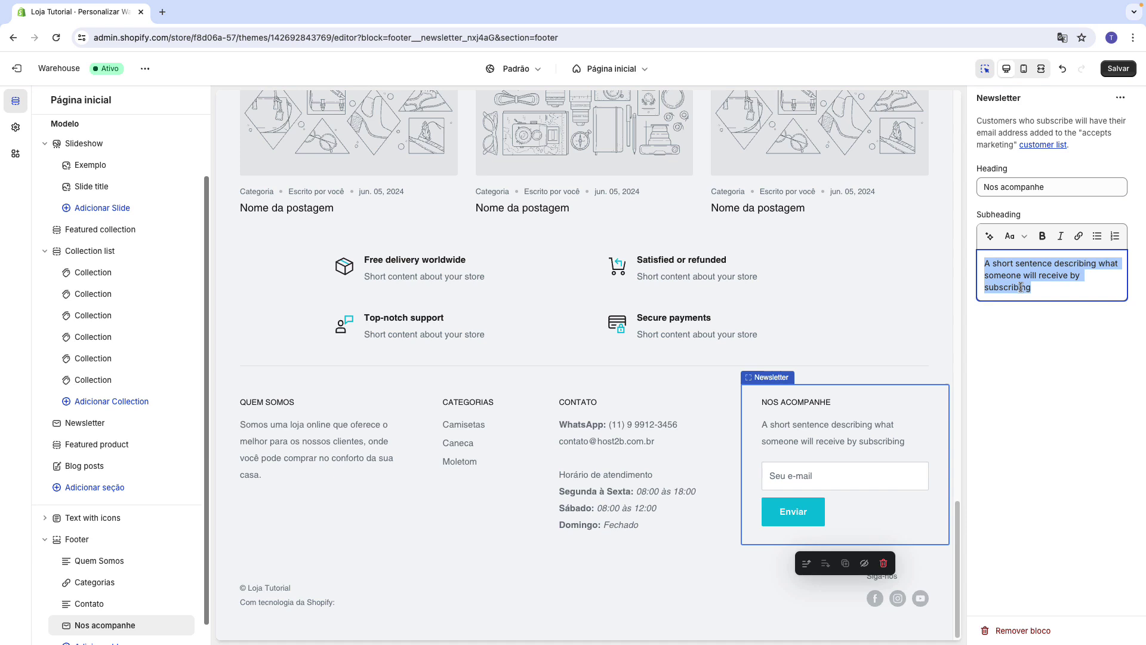
pyautogui.press('BackSpace')
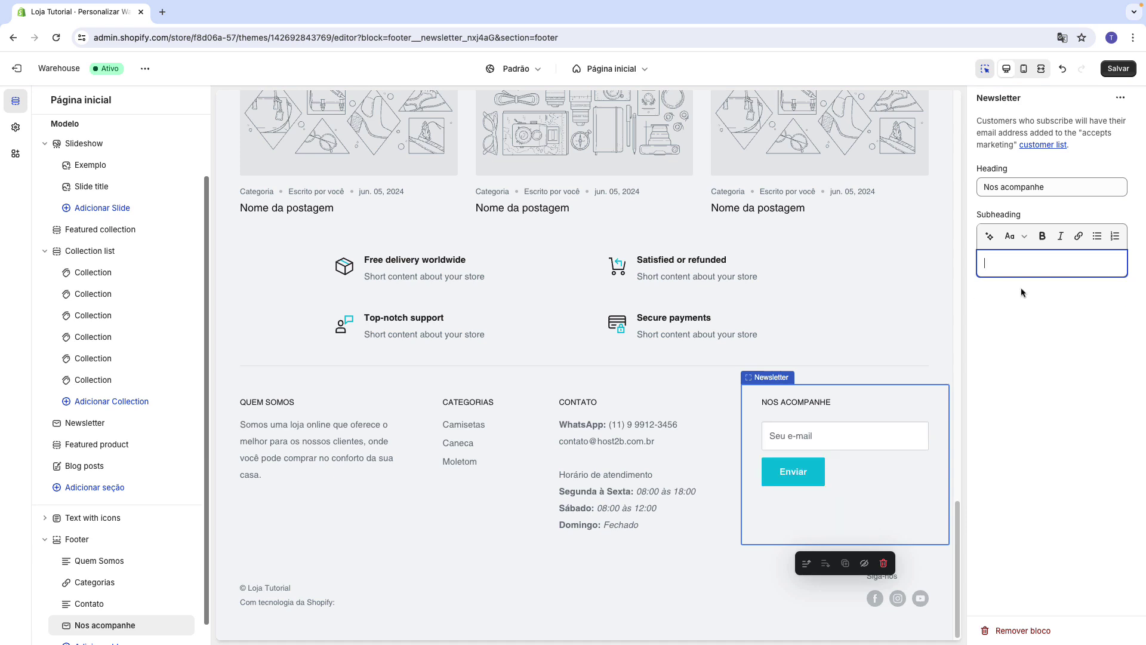
pyautogui.write('Fique por dentro das nossas atualizações e ofertas')
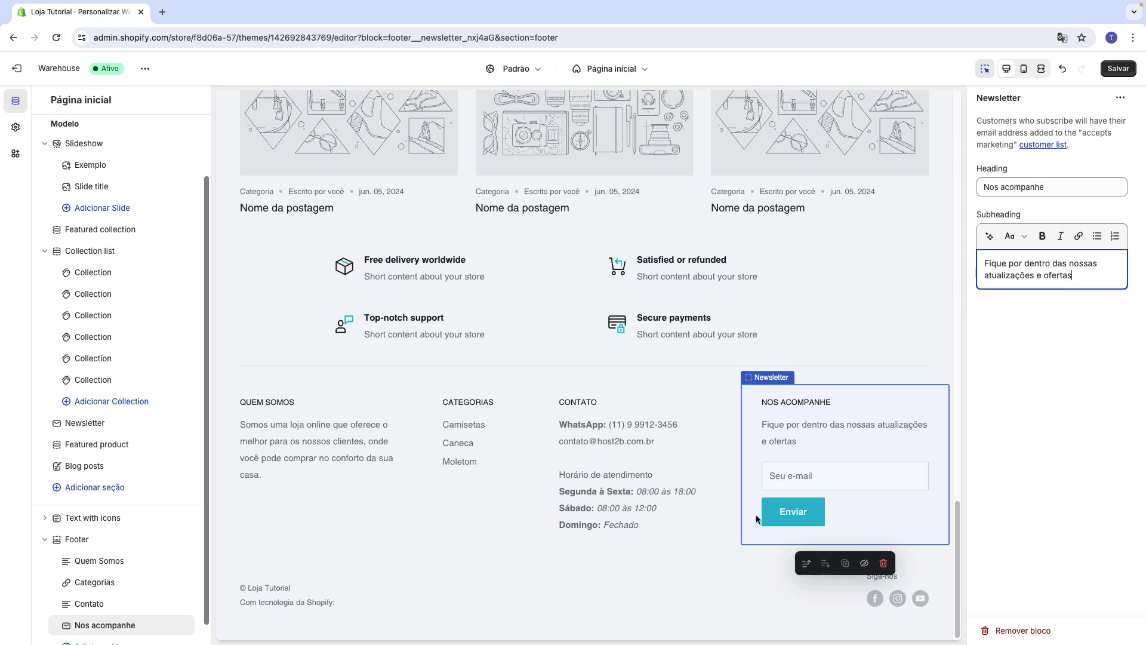
pyautogui.click(724, 552)
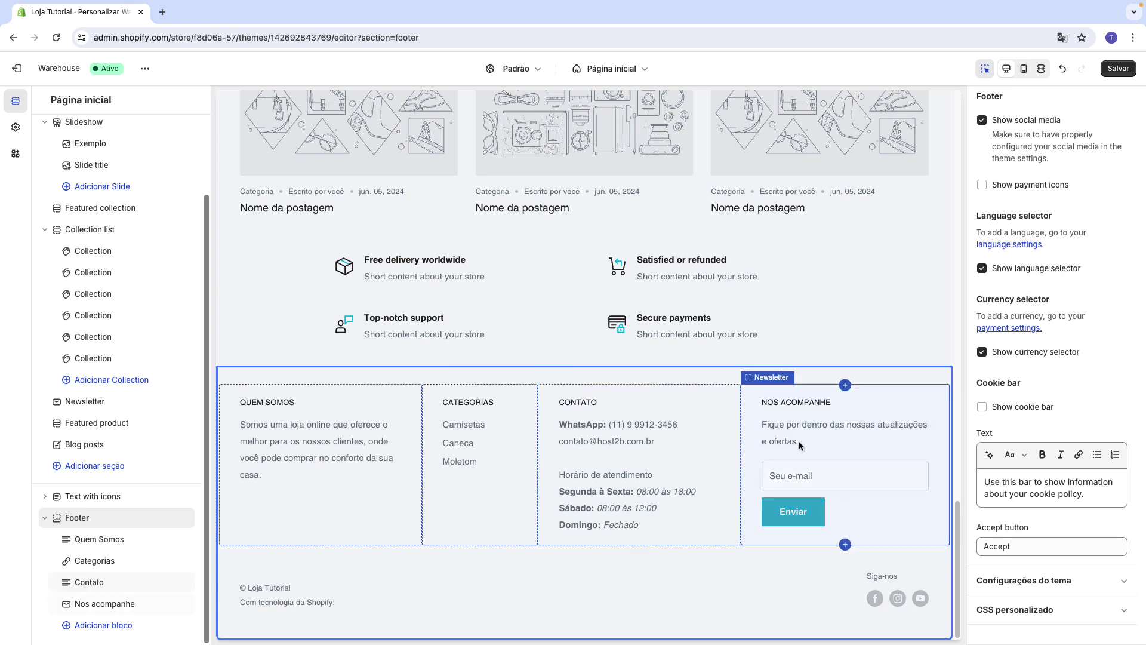
pyautogui.click(1114, 69)
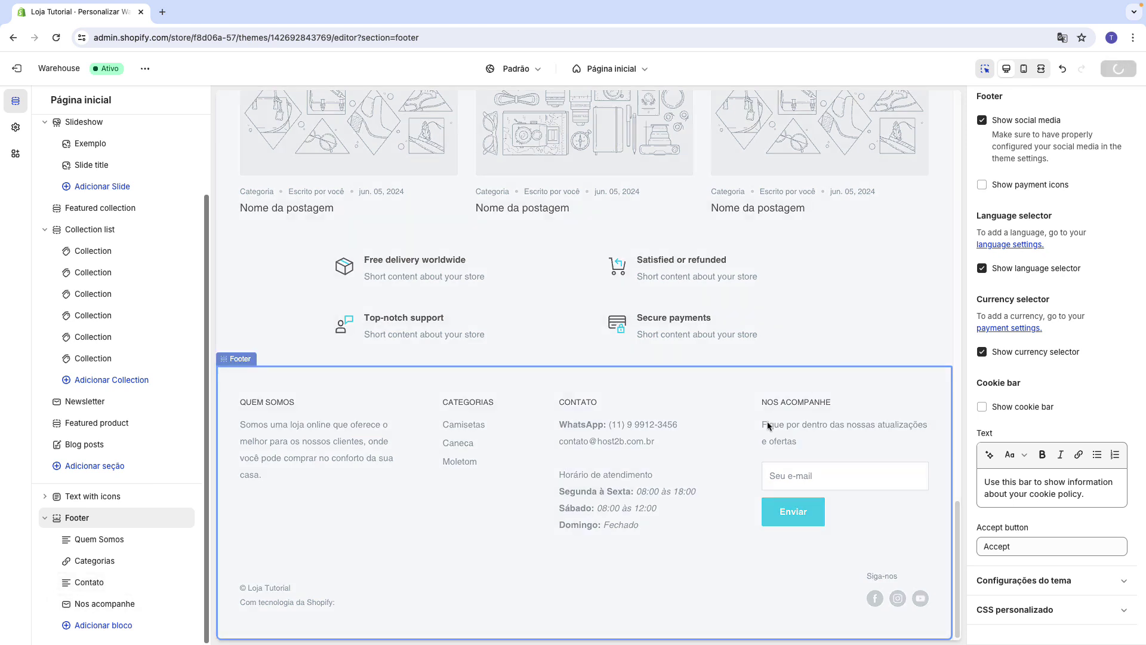